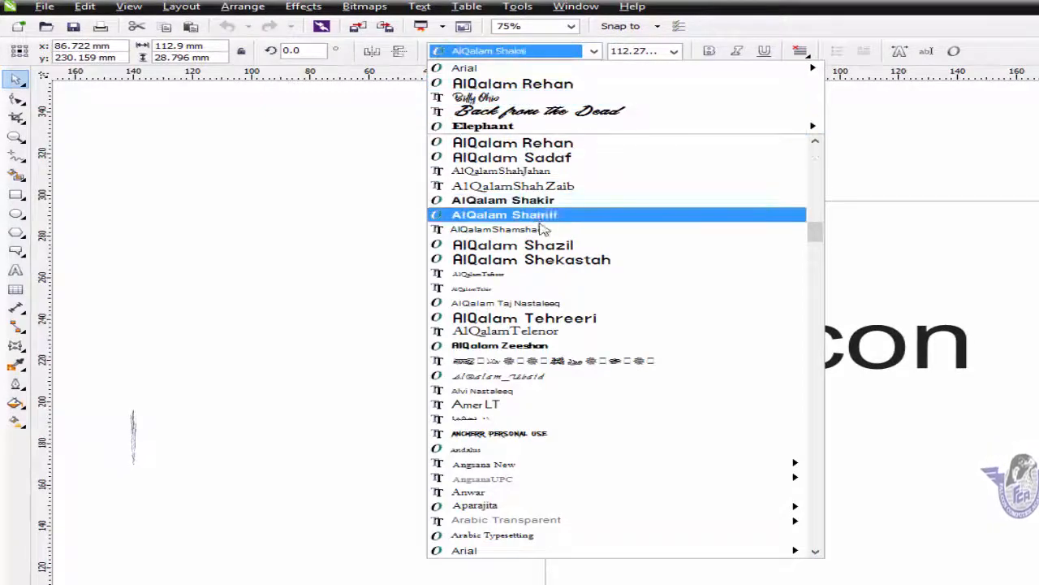
Set the Falcon text in Arial Black, zoom in on it and shift it lower and right.
scroll(562, 323, up, 1)
scroll(562, 349, down, 5)
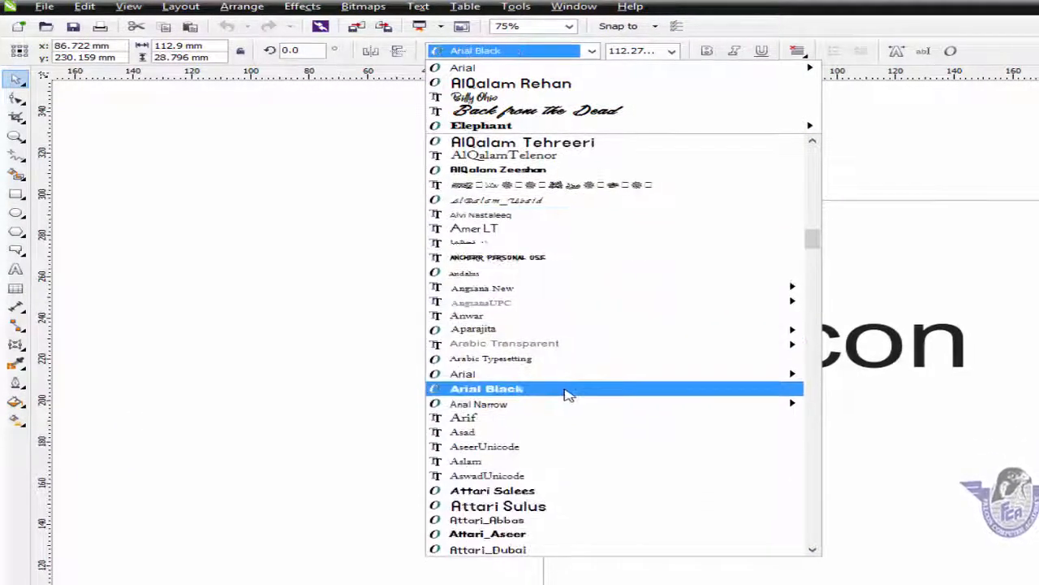
click(569, 391)
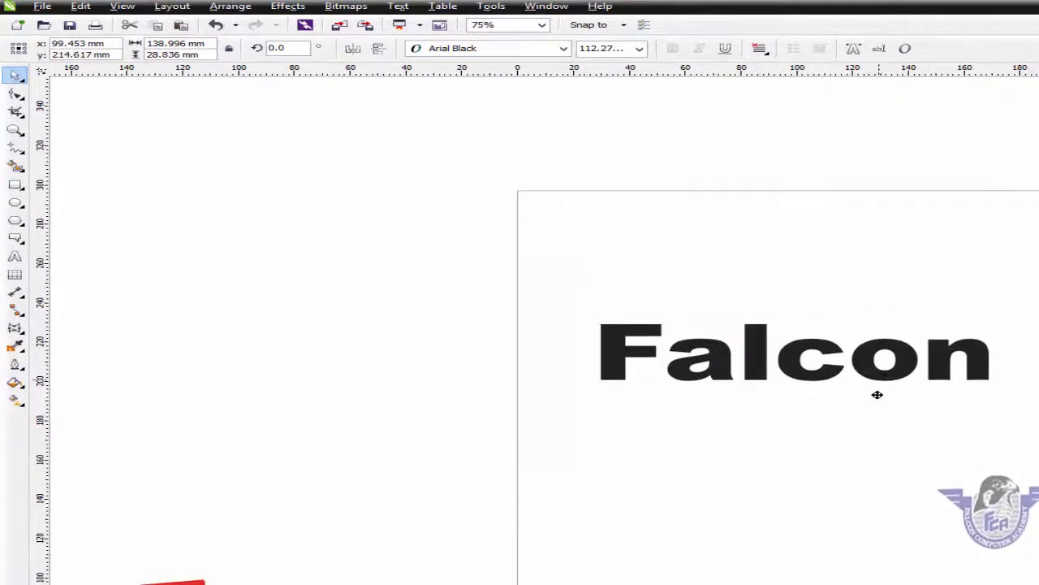
drag(877, 394, 875, 415)
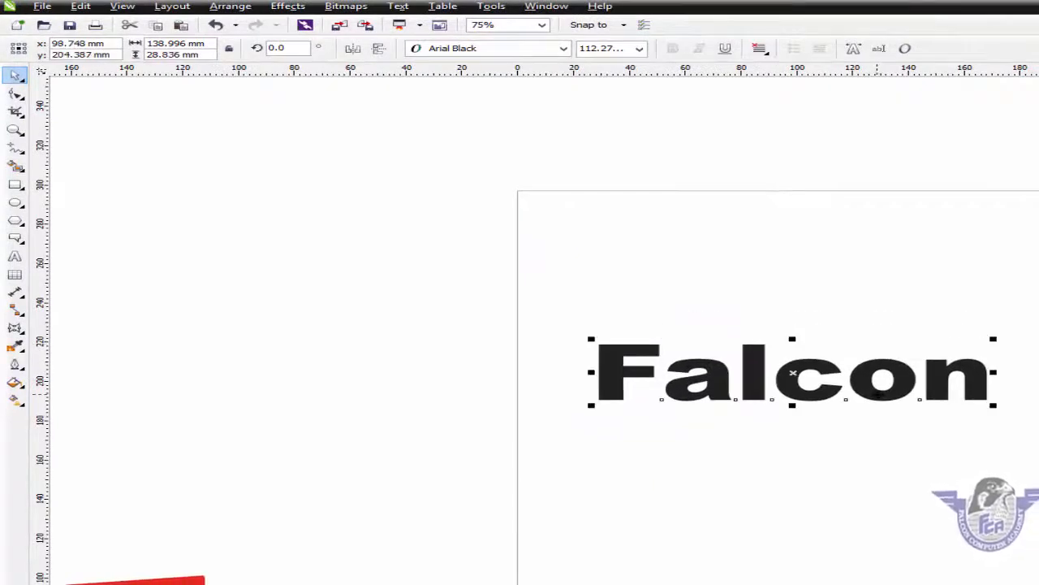
drag(552, 315, 1033, 490)
drag(683, 327, 737, 358)
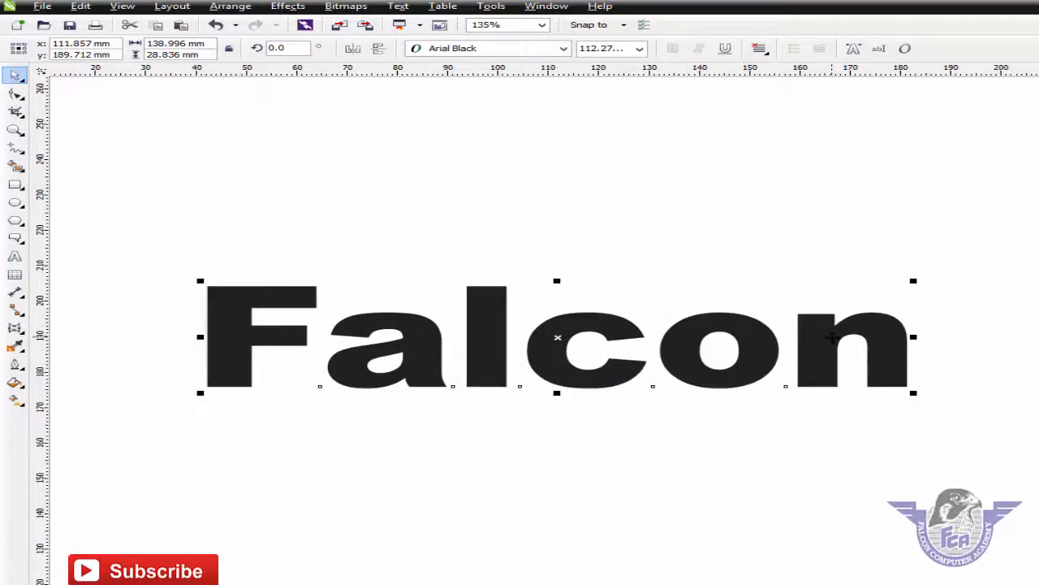
Convert the Falcon text to curves.
right_click(832, 336)
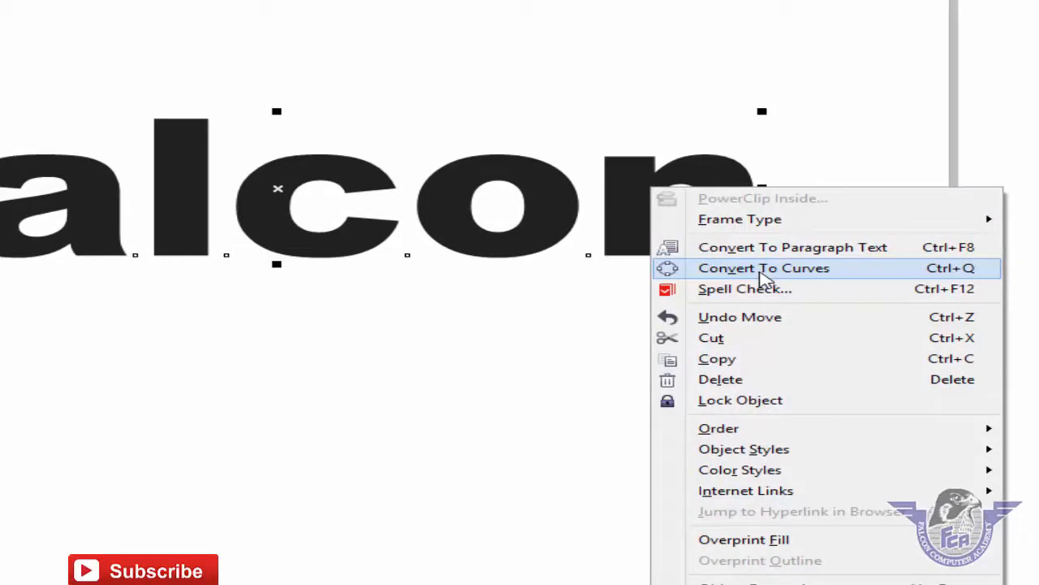
click(946, 275)
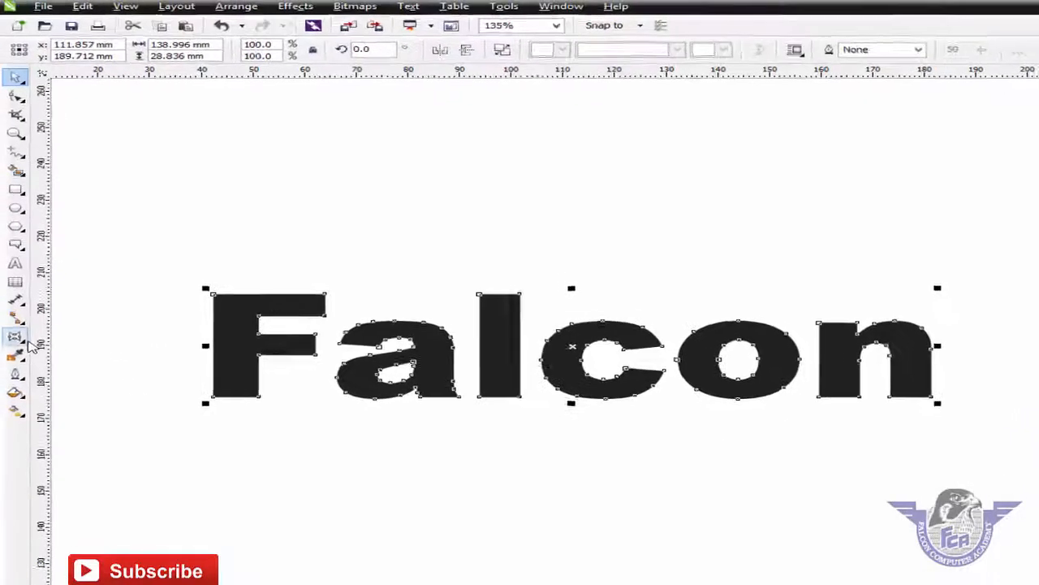
click(28, 400)
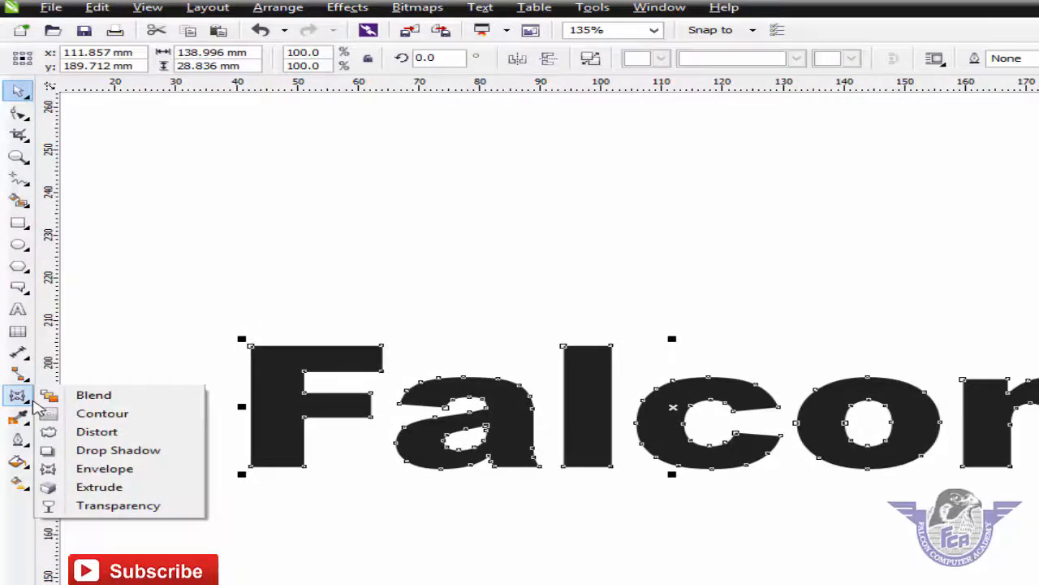
Extrude the Falcon curves deeply toward an up-right vanishing point.
click(130, 488)
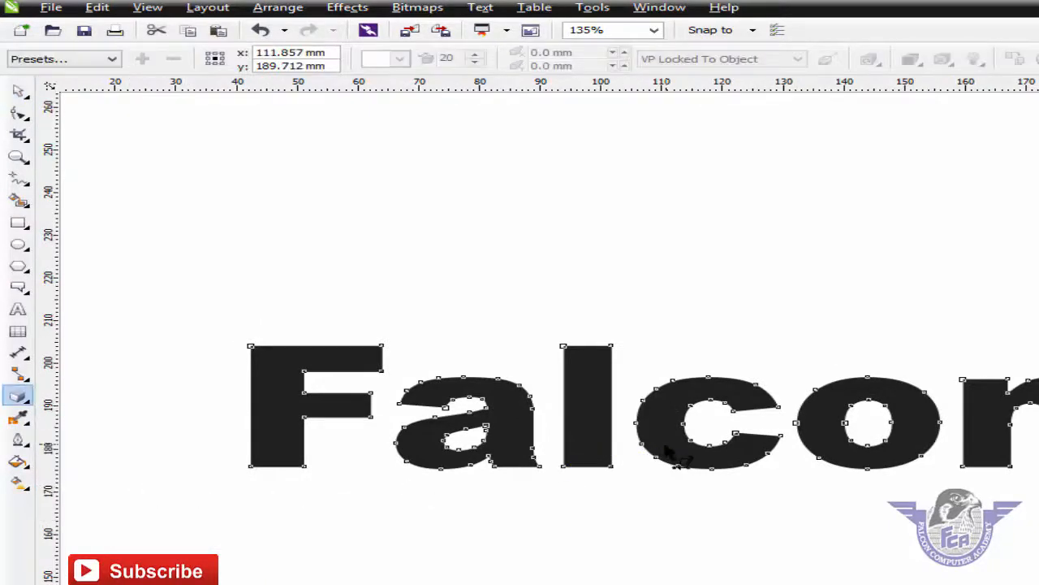
drag(670, 449, 856, 154)
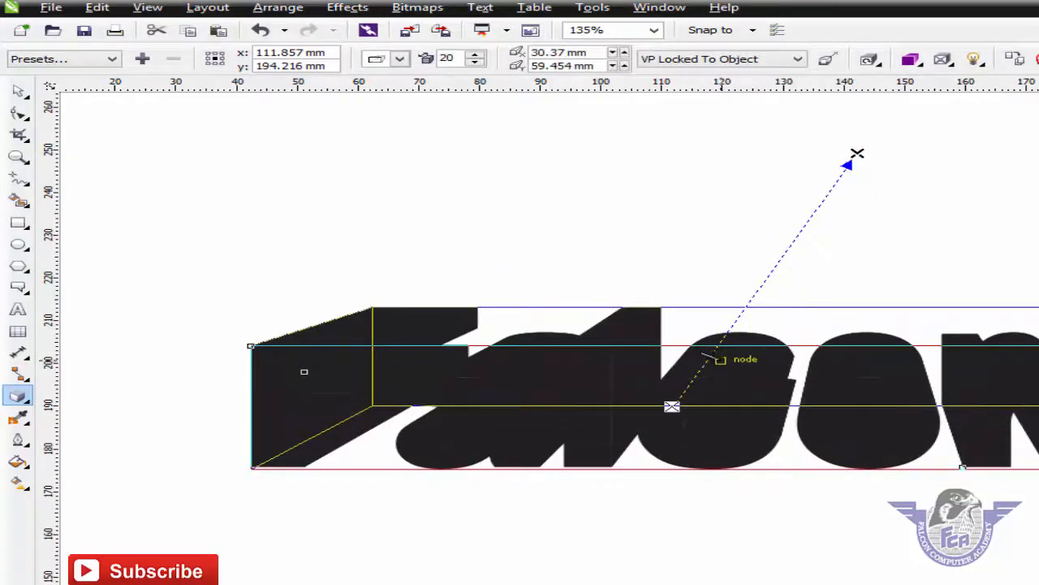
drag(712, 356, 830, 190)
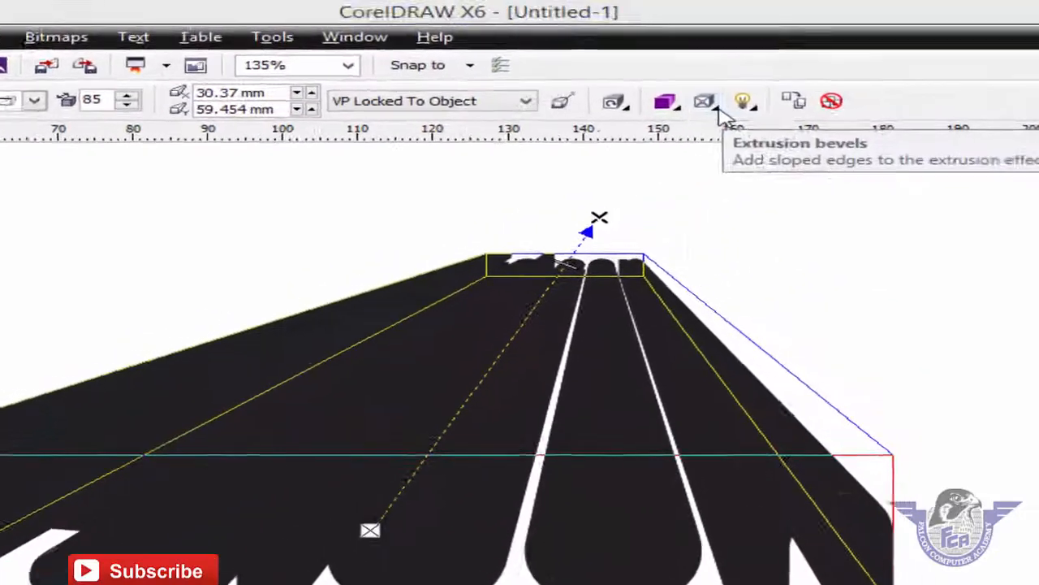
Shade the extrusion from red to yellow and shorten its depth to 20.
click(809, 71)
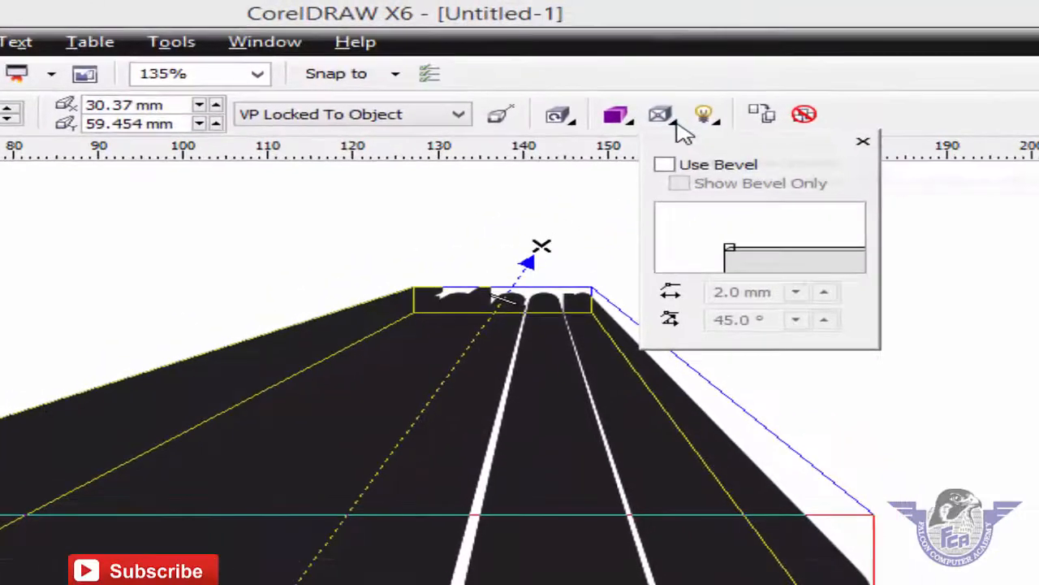
click(721, 130)
click(632, 129)
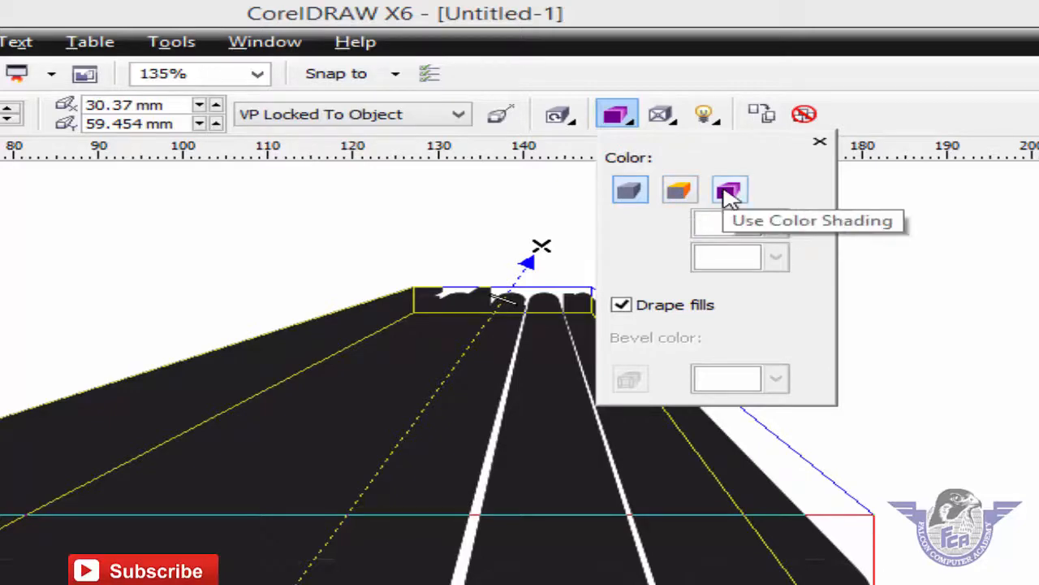
click(728, 192)
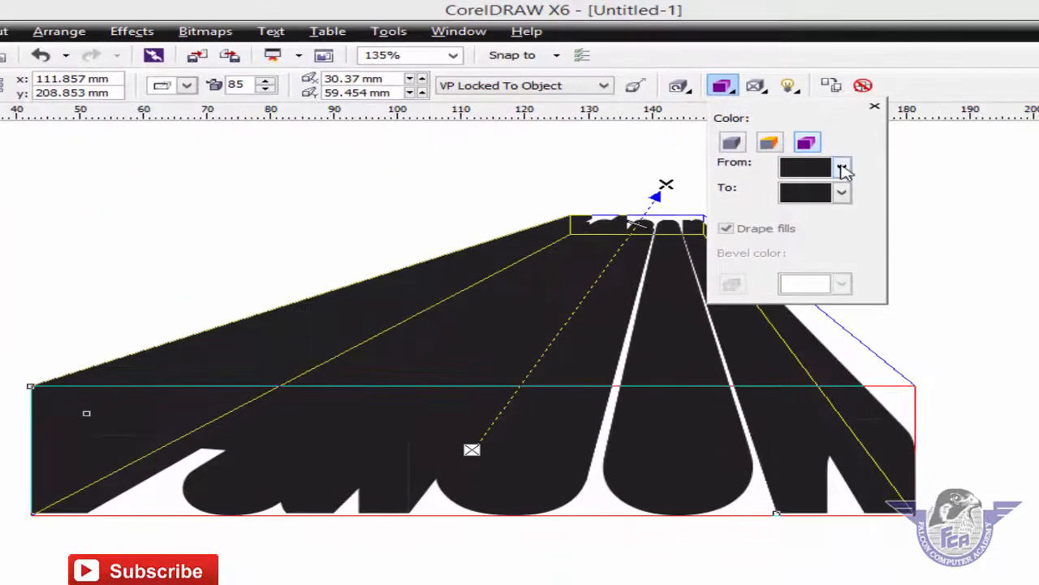
click(776, 223)
click(850, 213)
click(841, 192)
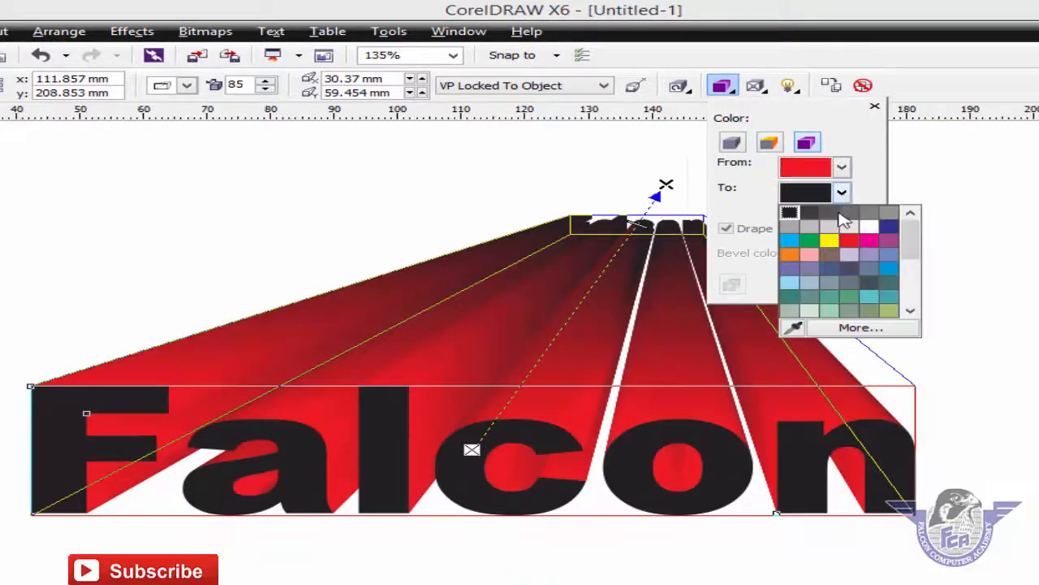
click(829, 242)
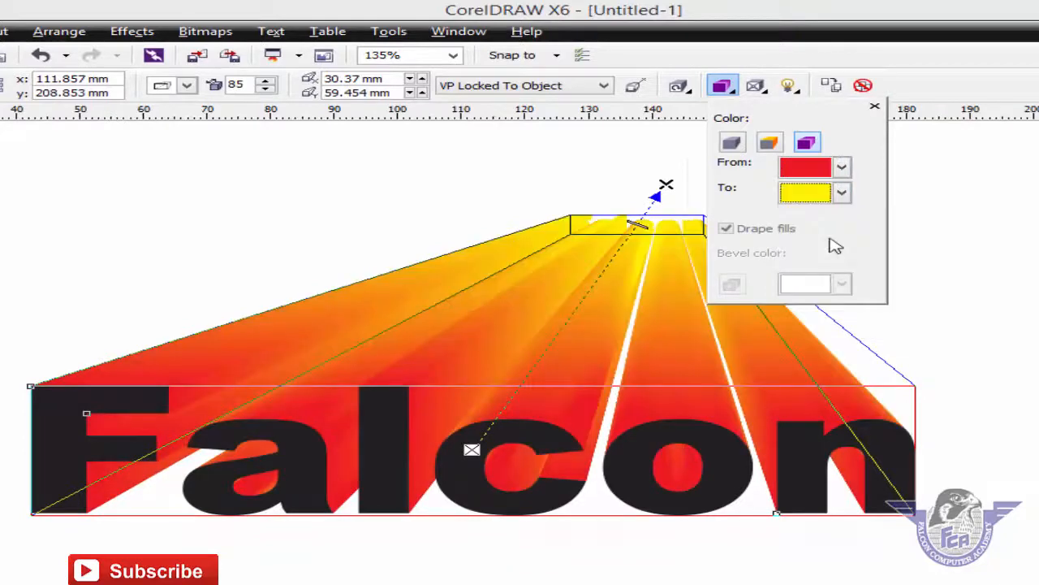
click(573, 327)
drag(639, 224, 609, 301)
Rotate the Falcon extrusion in 3D so it lies nearly level.
click(612, 290)
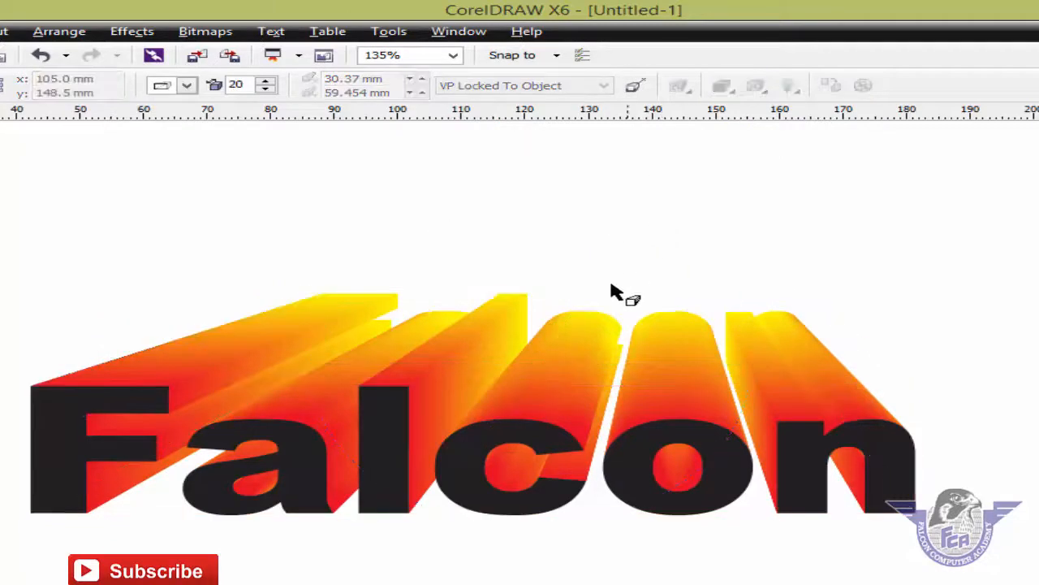
click(605, 376)
click(605, 376)
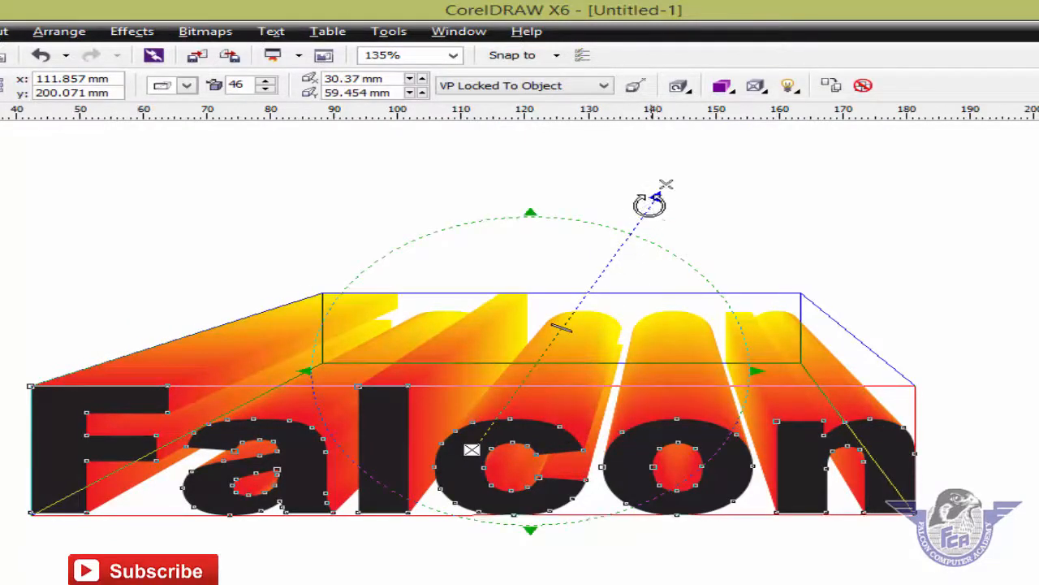
drag(650, 205, 617, 308)
drag(722, 517, 748, 462)
Move the Falcon extrusion lower on the page.
click(741, 497)
click(539, 406)
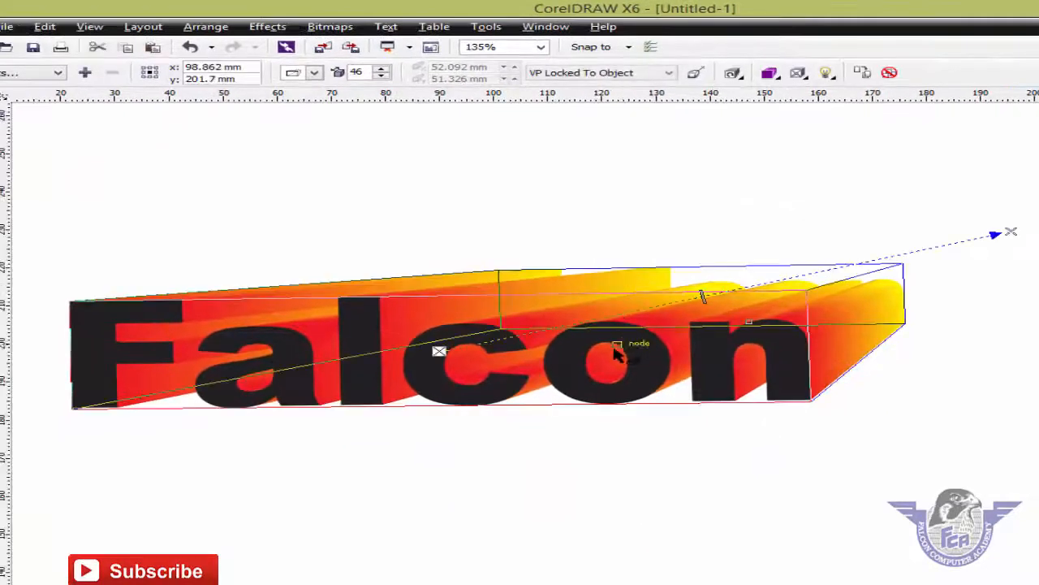
click(479, 439)
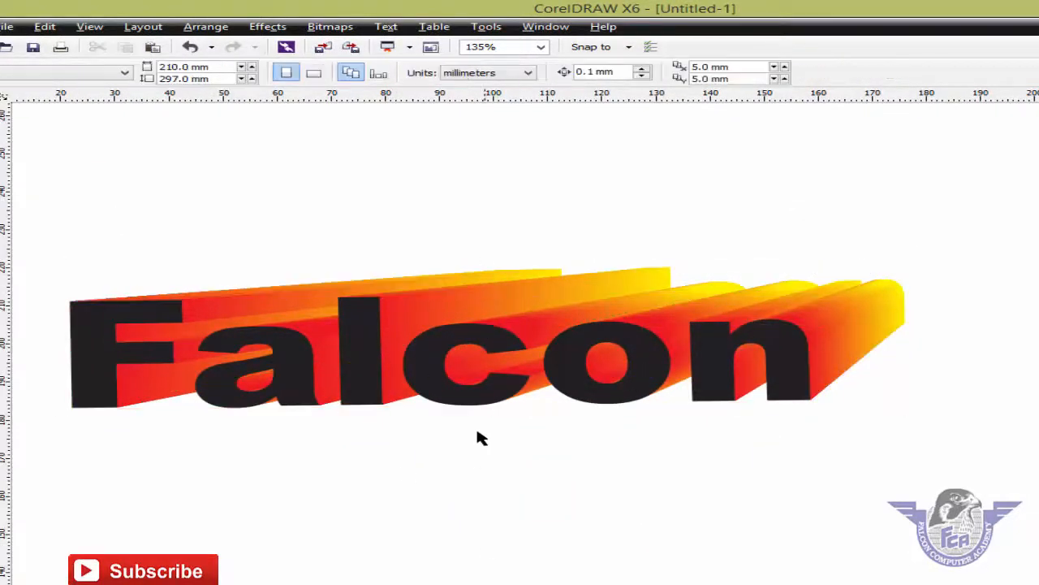
click(459, 398)
drag(459, 398, 469, 478)
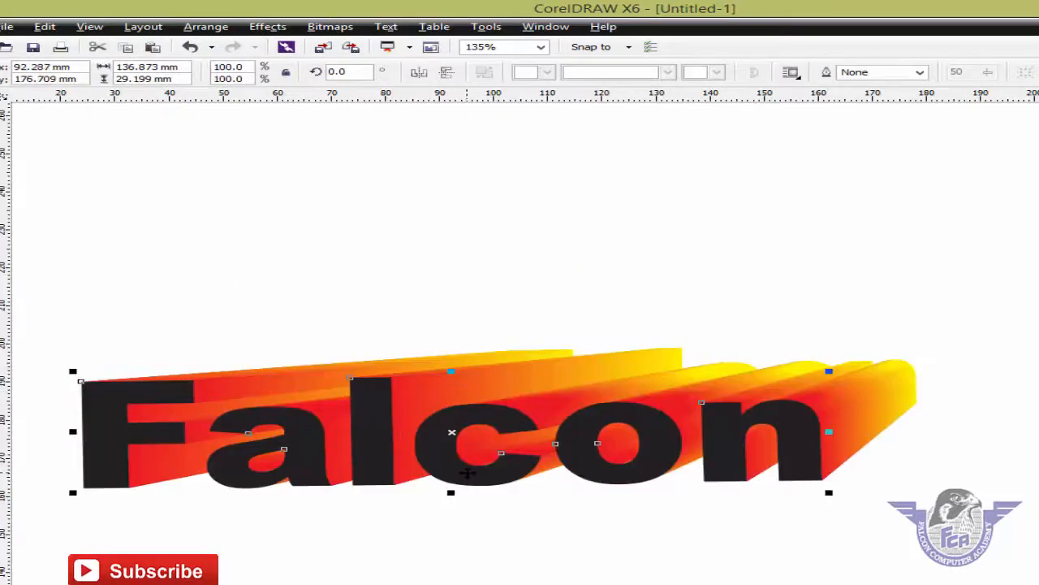
Break the extrude group apart and select the front Falcon letters.
right_click(445, 397)
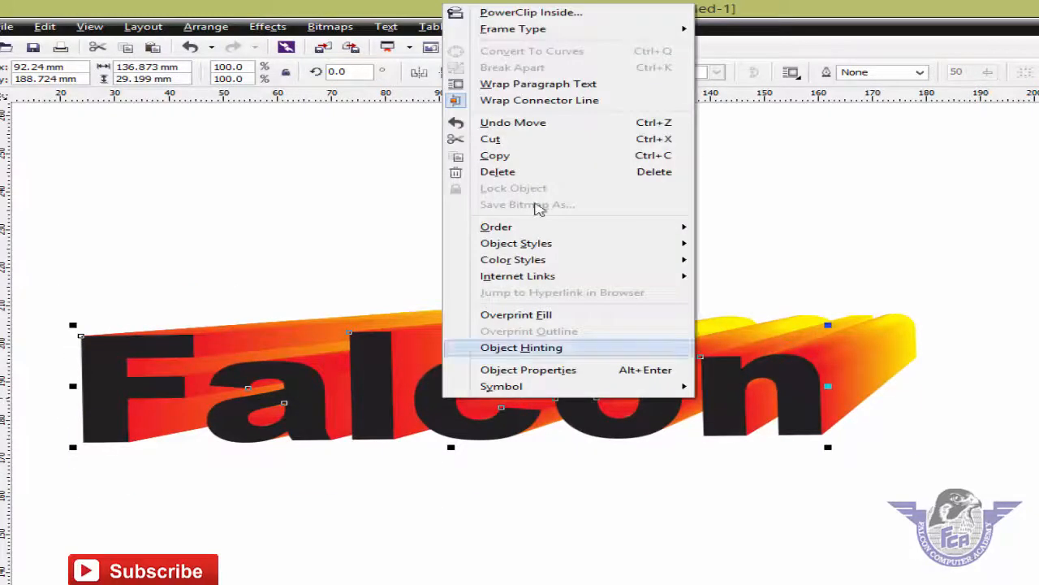
click(416, 350)
right_click(414, 346)
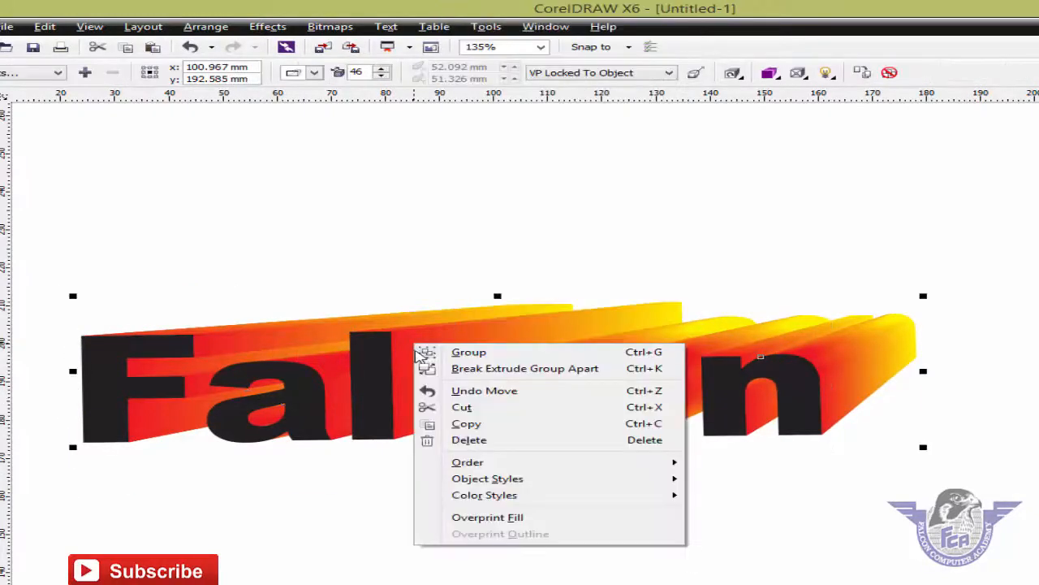
click(459, 369)
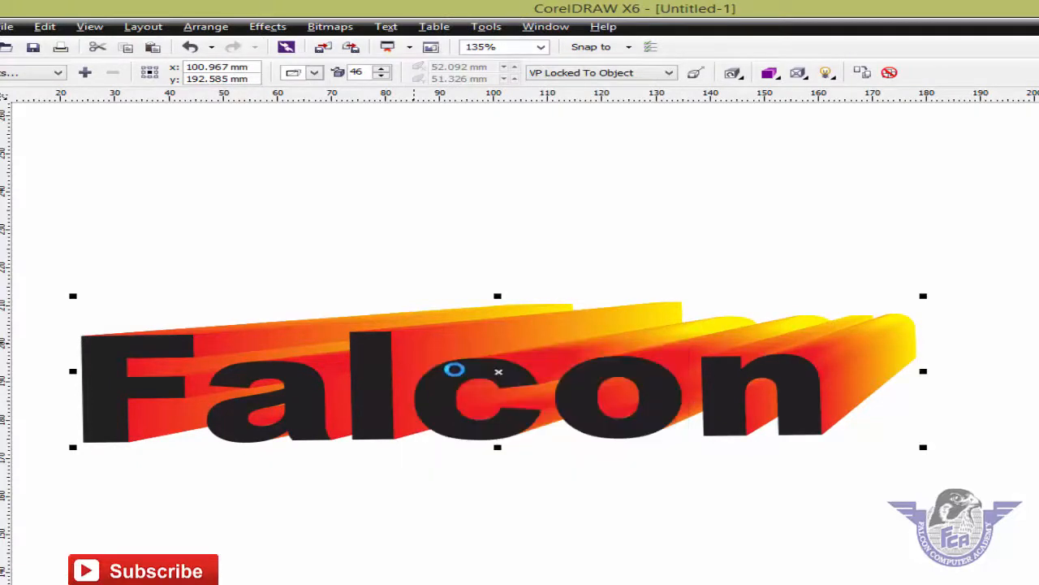
click(445, 455)
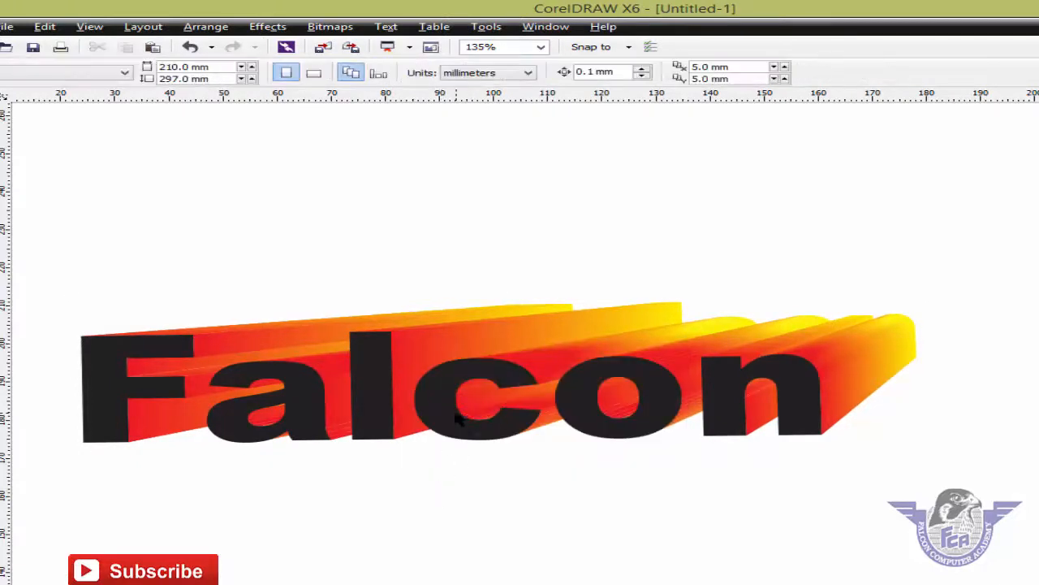
click(459, 419)
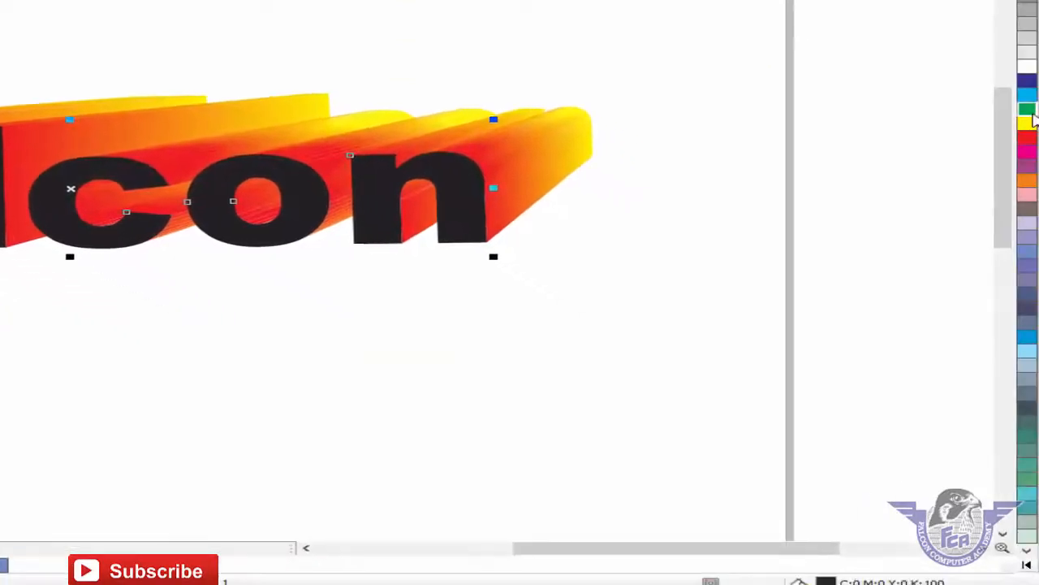
Try green, yellow, grey and black on the Falcon letter faces, settling on bright blue.
click(1028, 108)
click(1029, 123)
click(1029, 38)
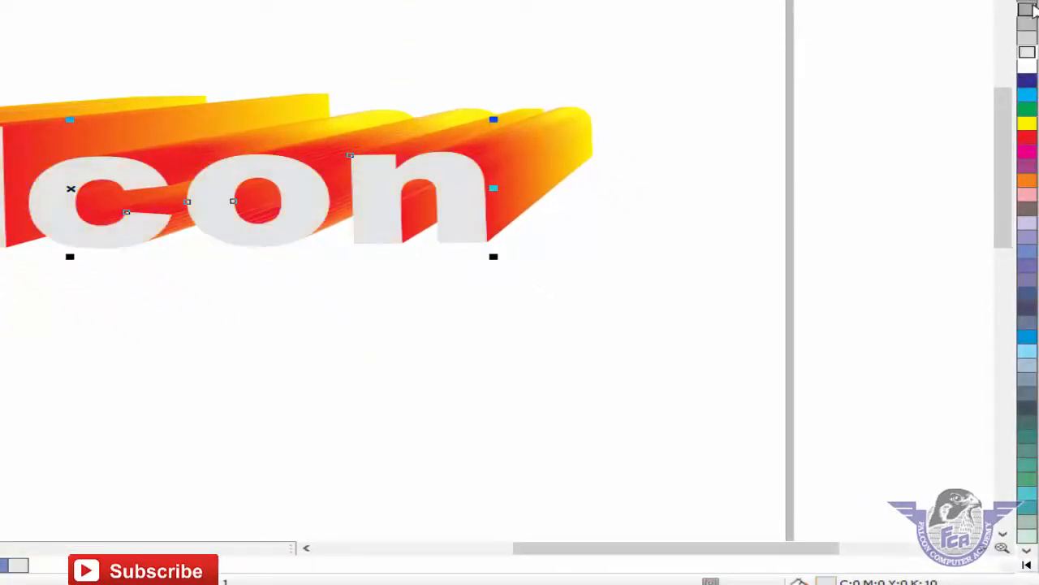
click(1030, 77)
click(1027, 80)
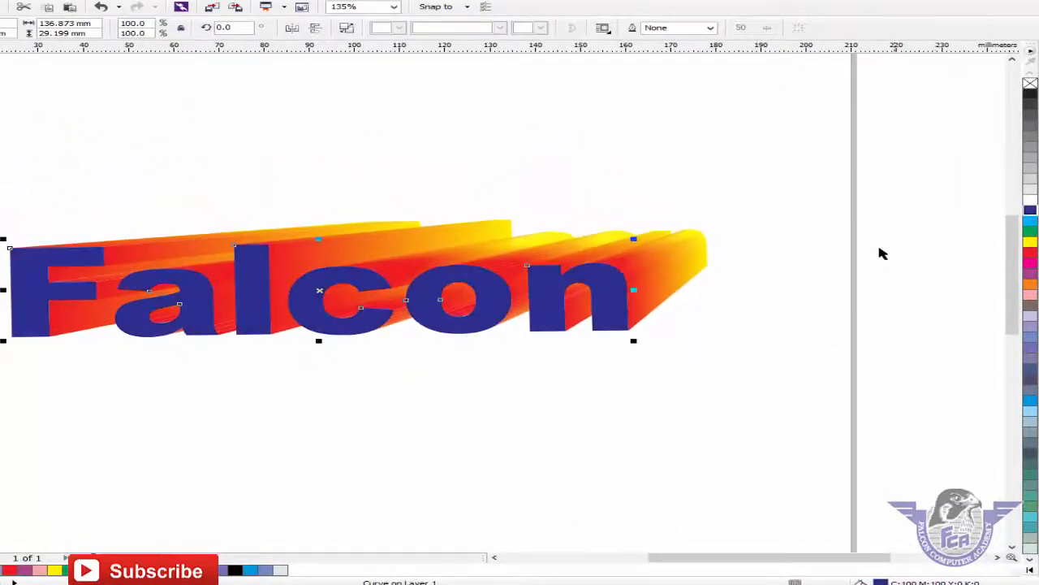
click(777, 260)
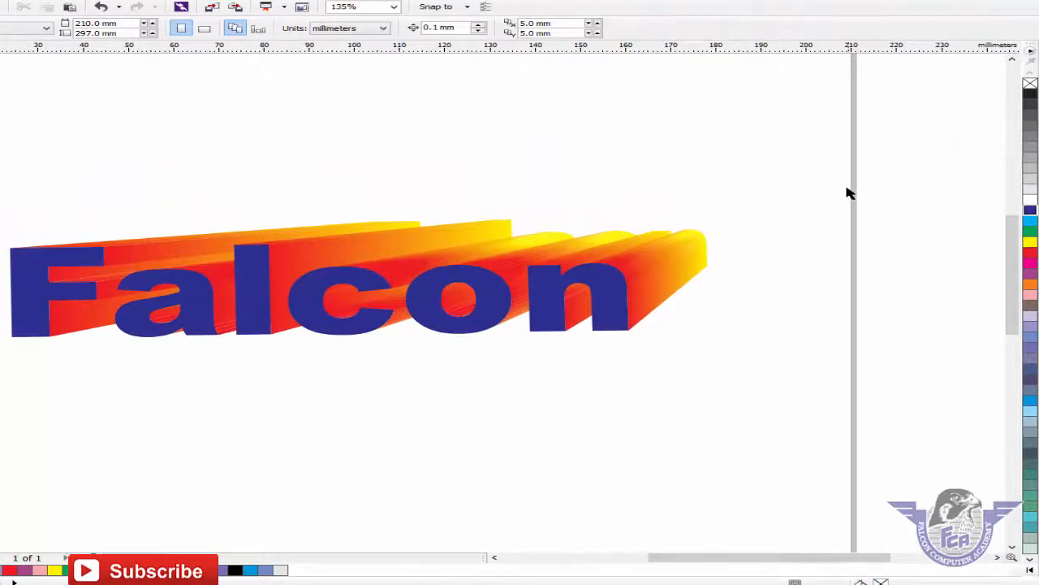
click(622, 262)
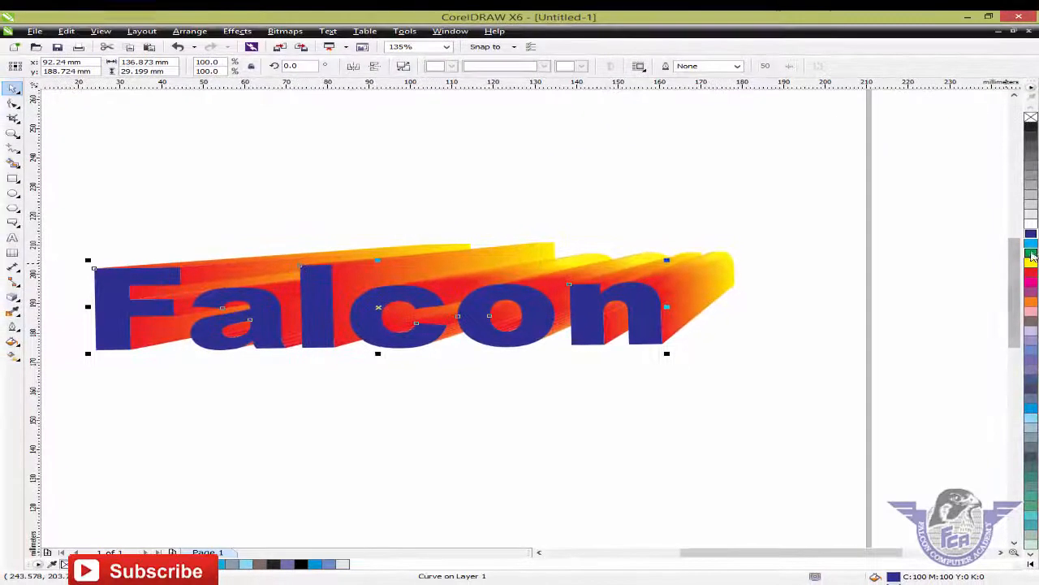
click(1030, 231)
click(819, 261)
click(636, 325)
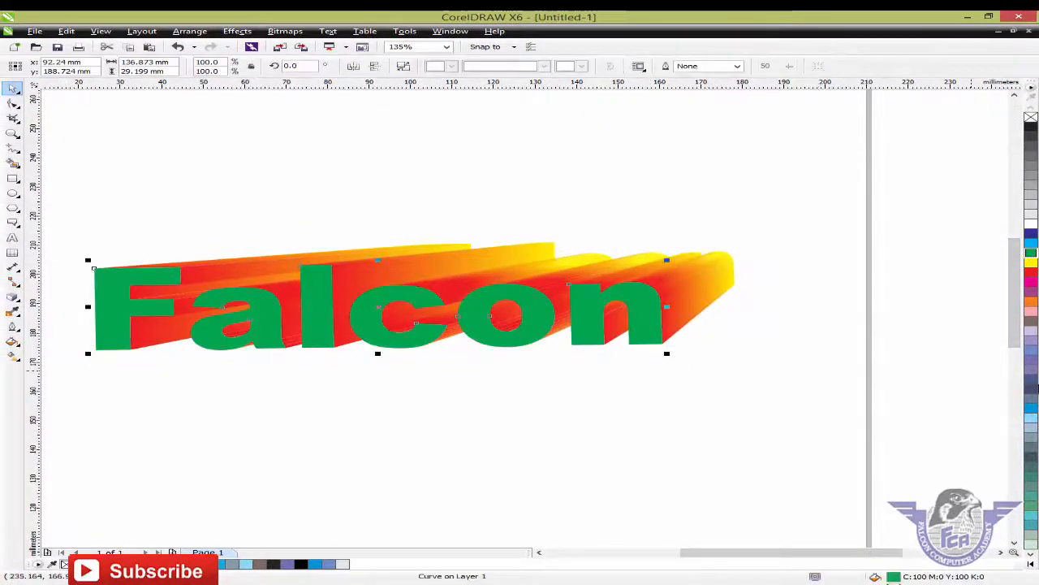
click(1032, 411)
click(817, 420)
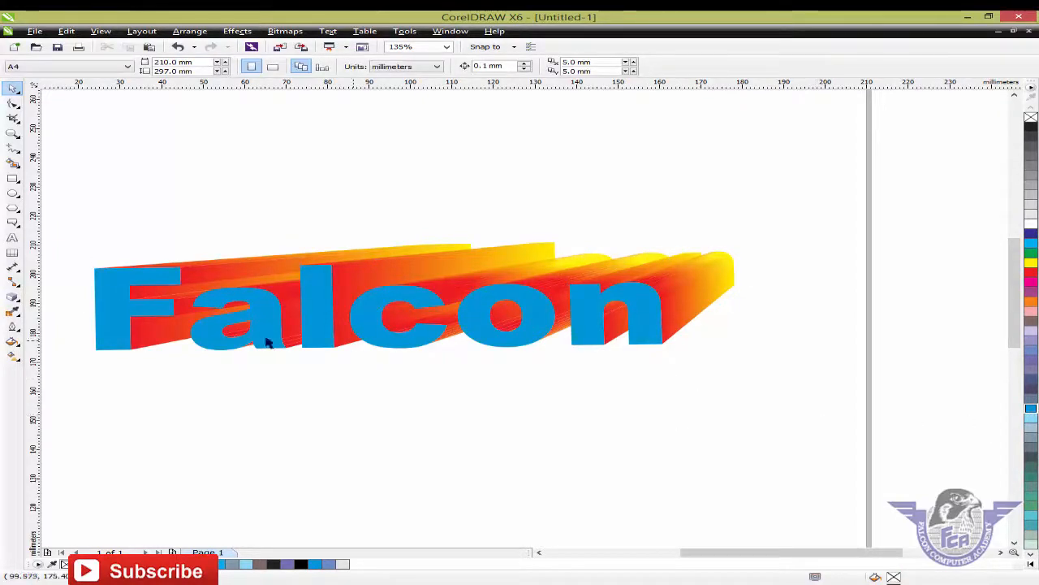
Marquee-select the entire extruded Falcon text with the Pick tool.
click(13, 297)
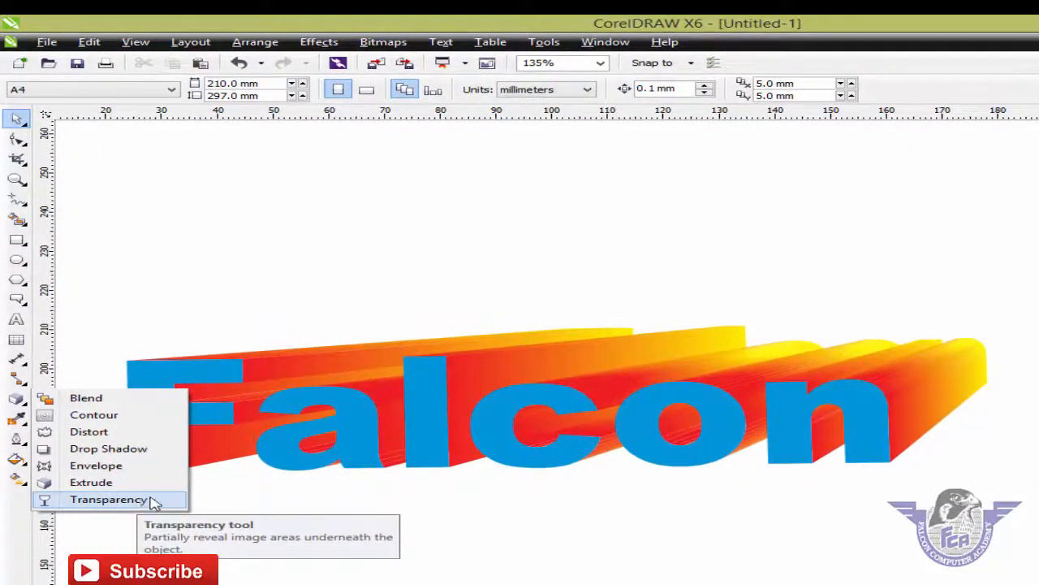
click(660, 515)
drag(818, 175, 69, 415)
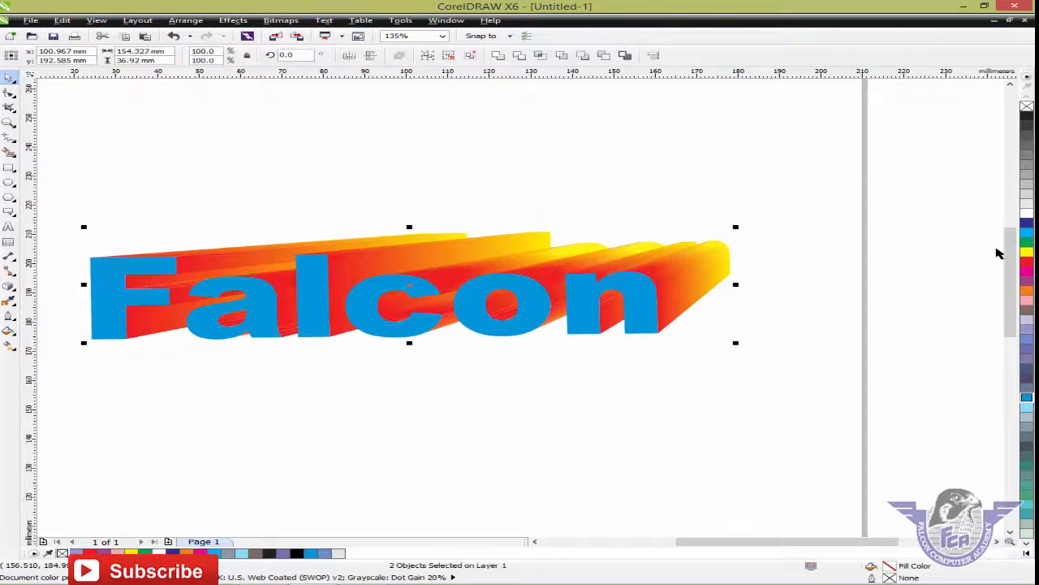
Delete the Falcon text, zoom out to the page, and draw a red rectangle near the top.
key(Delete)
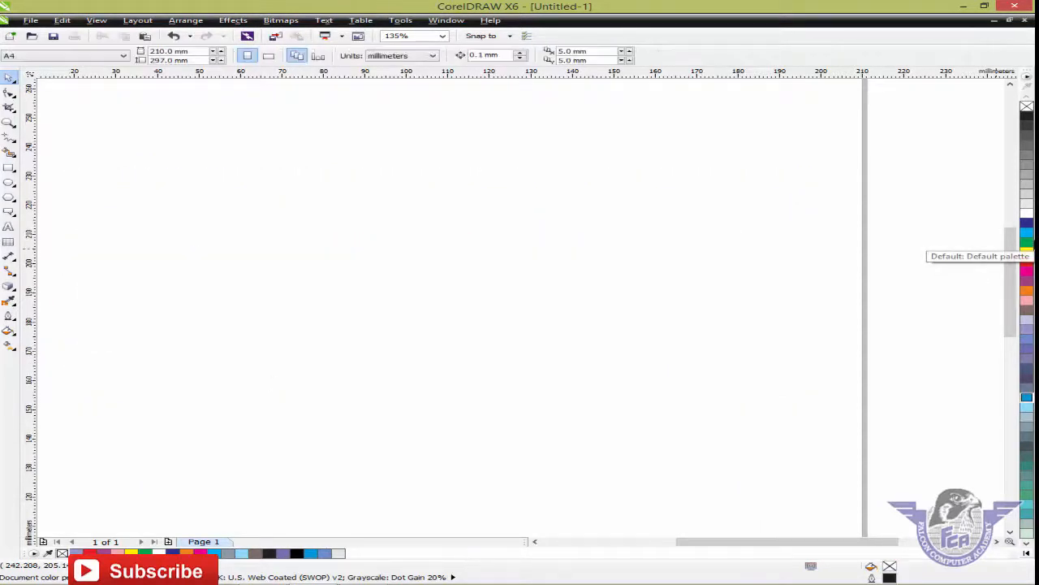
key(shift+F4)
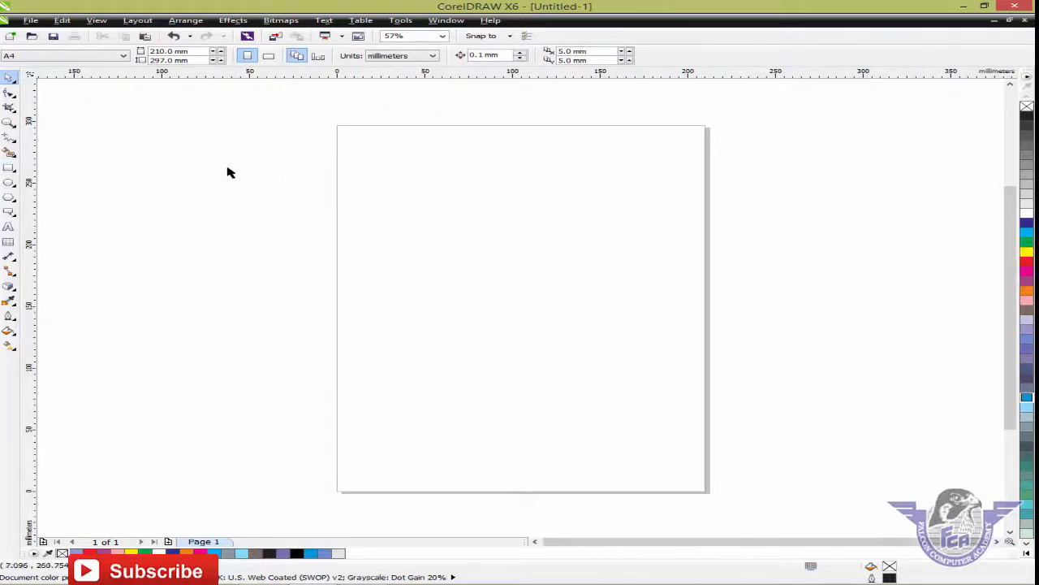
click(9, 167)
drag(363, 164, 646, 216)
click(1028, 261)
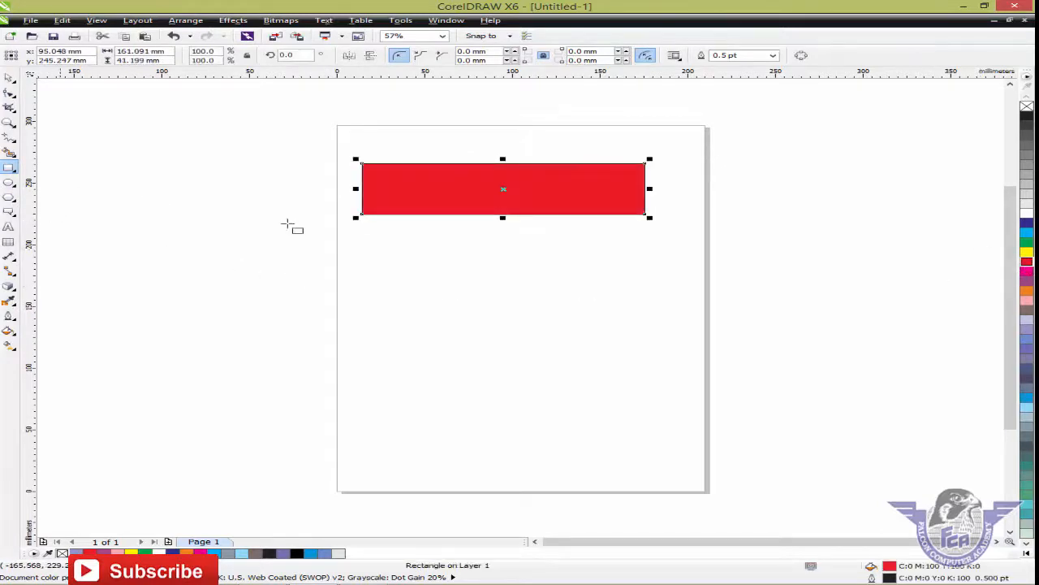
Draw a larger dark blue rectangle and move it over the red one.
drag(351, 183, 673, 258)
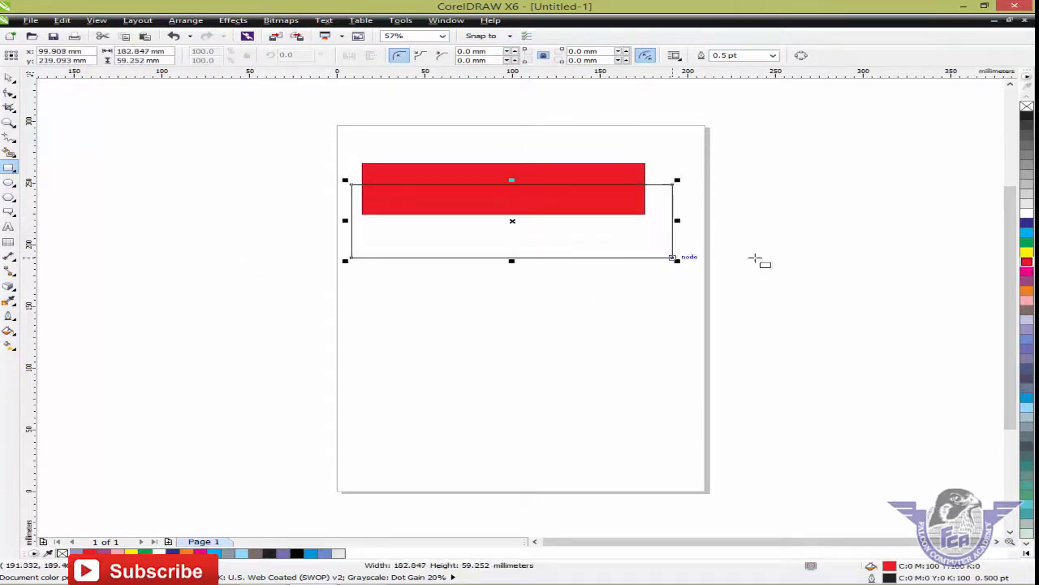
click(1027, 226)
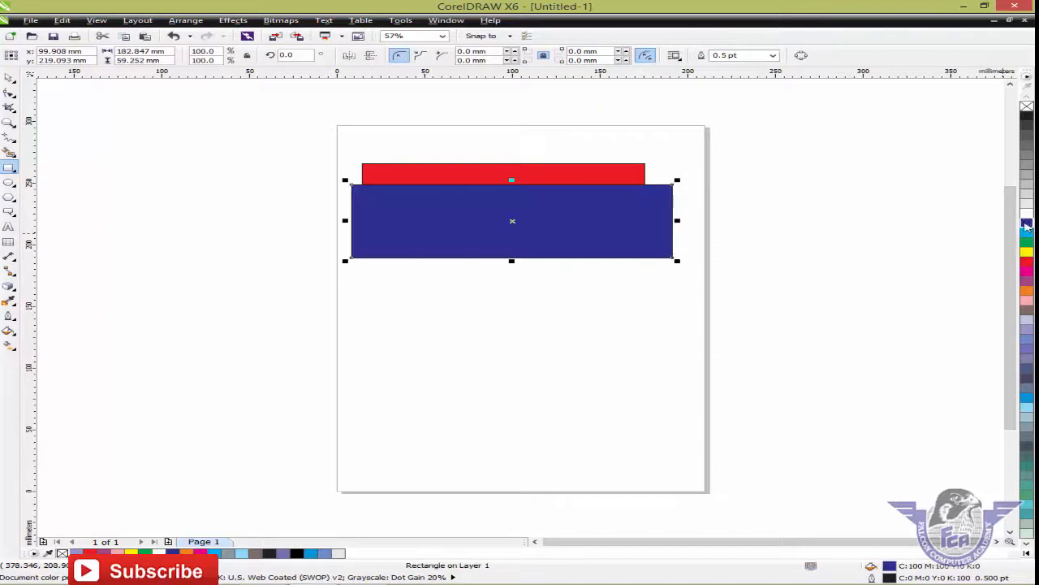
click(10, 78)
drag(370, 211, 371, 204)
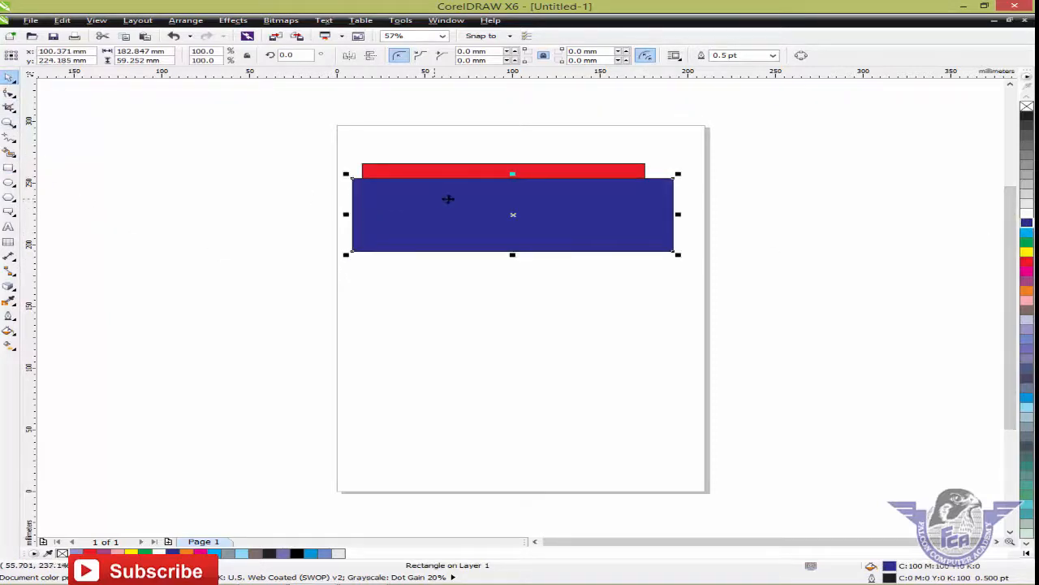
drag(475, 205, 471, 190)
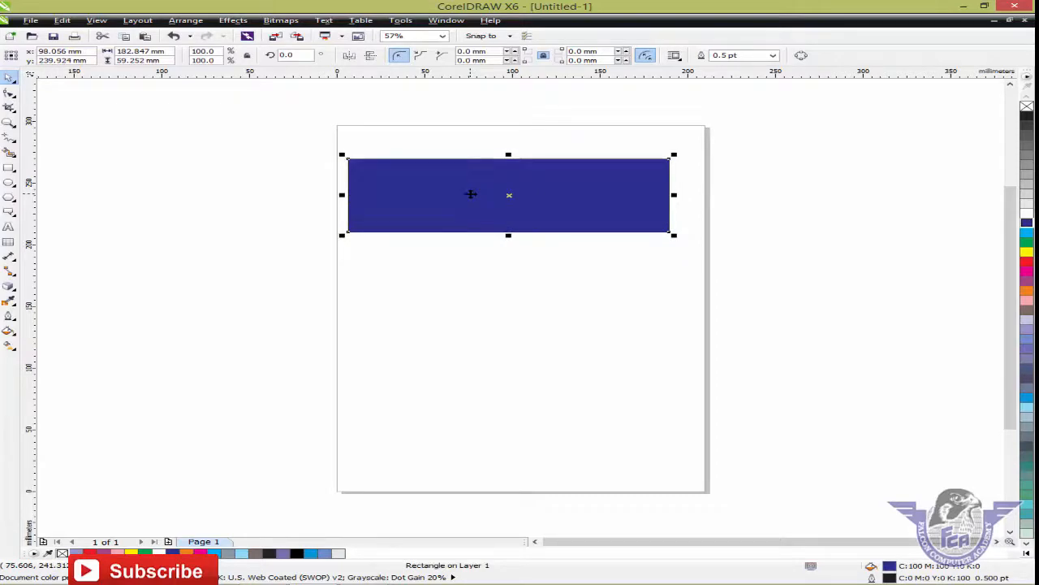
click(490, 325)
click(512, 219)
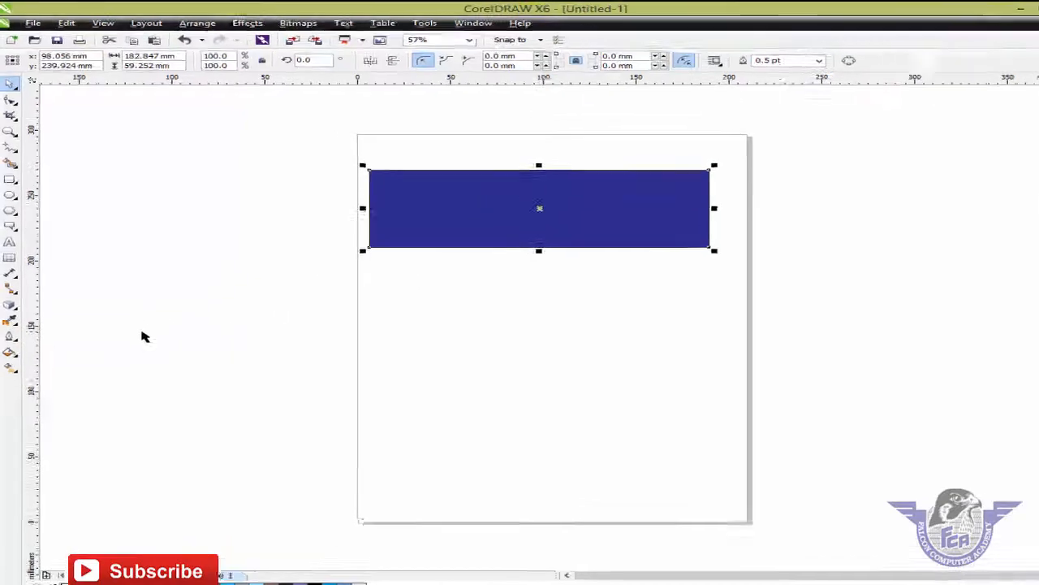
Give the blue rectangle Uniform transparency at 50.
click(10, 305)
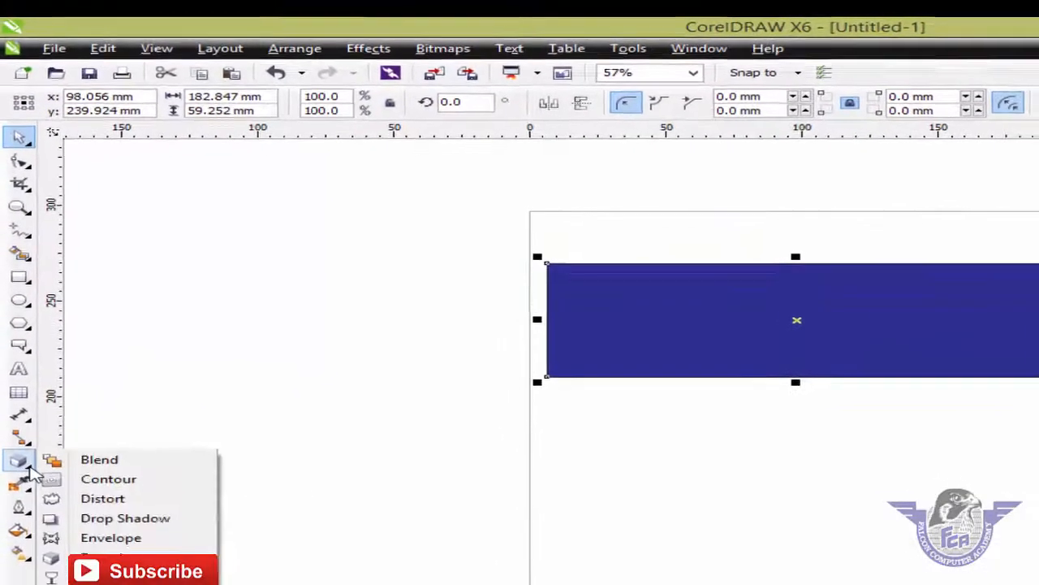
click(118, 534)
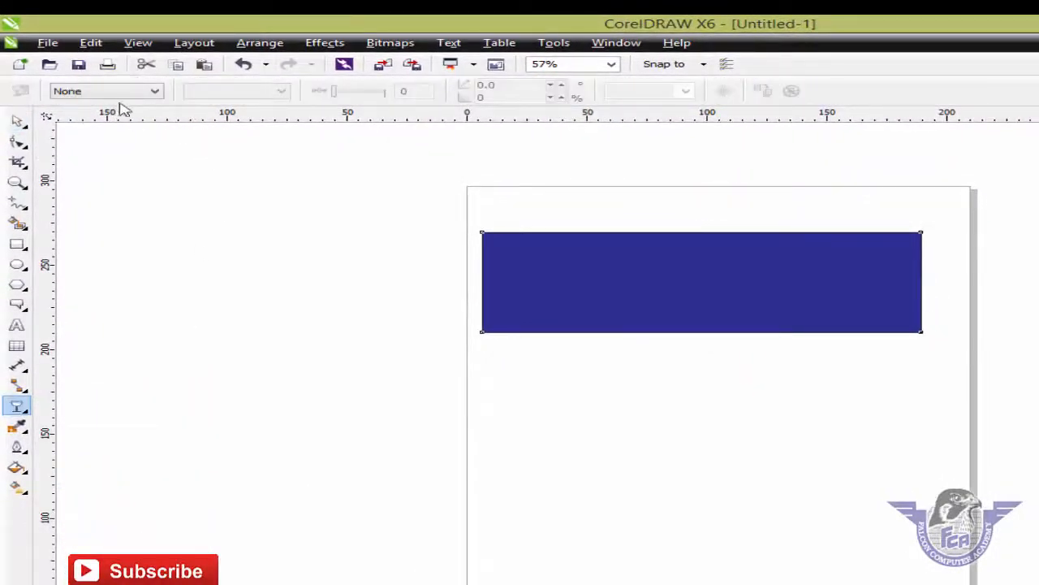
click(146, 96)
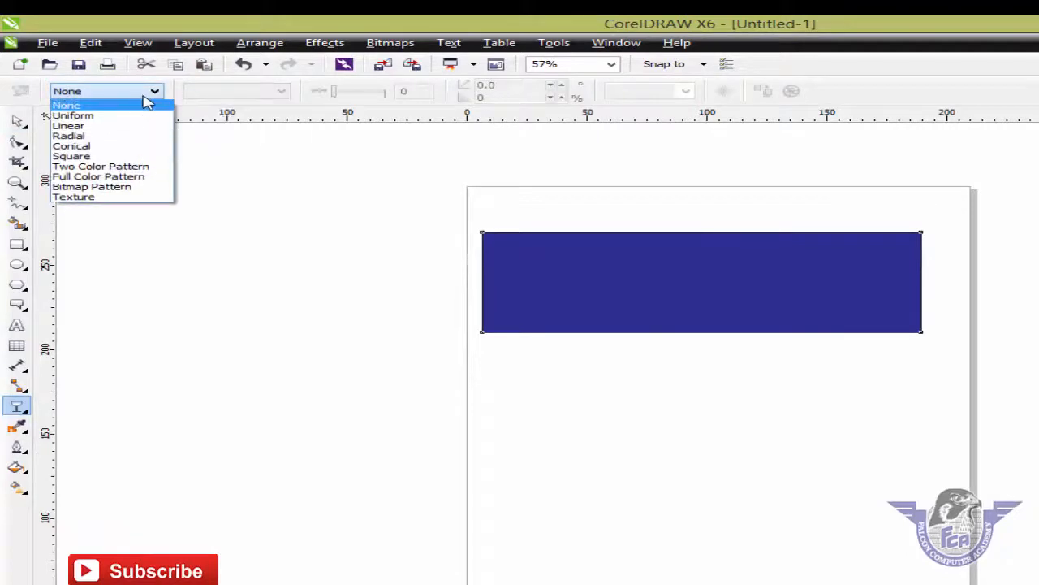
click(136, 116)
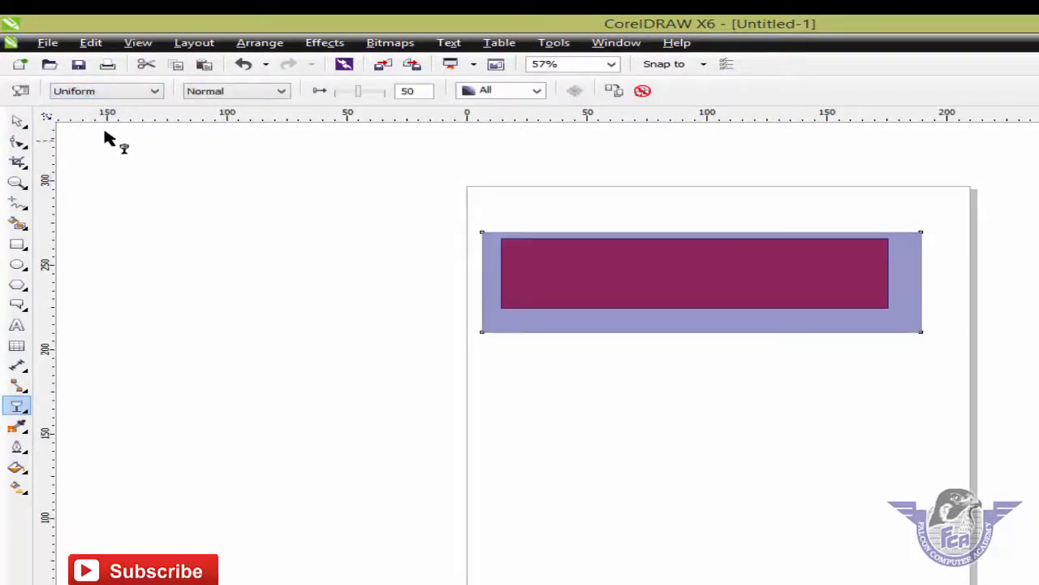
Move the translucent rectangle below the red rectangle.
click(17, 120)
drag(625, 301, 684, 433)
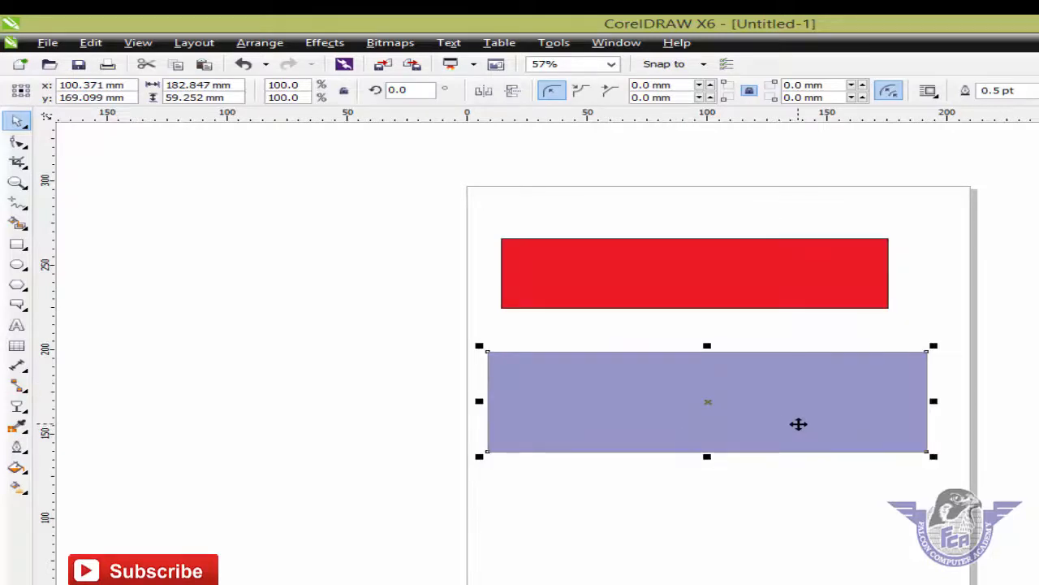
click(802, 423)
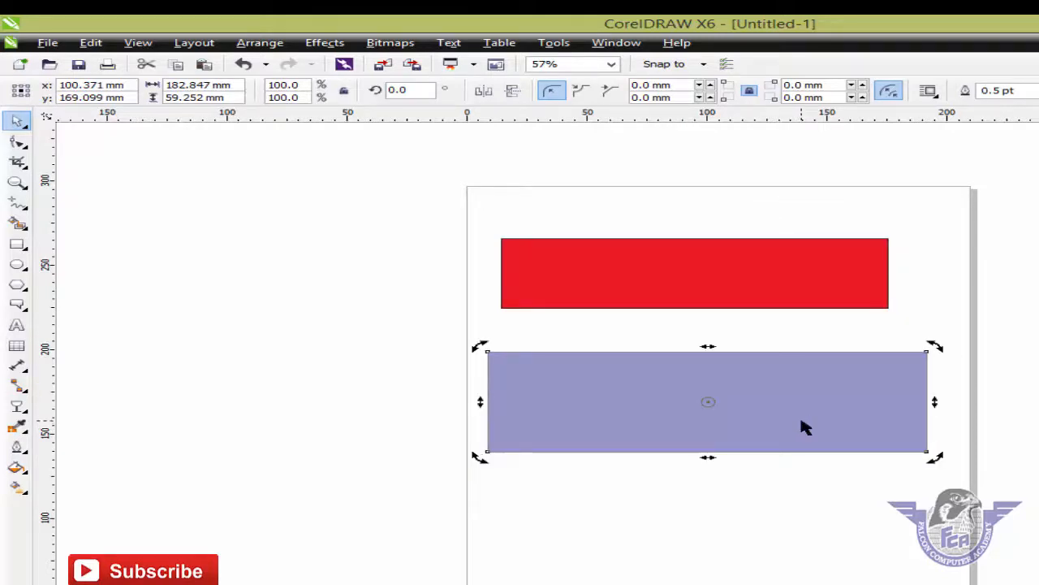
Delete the translucent rectangle and stretch the red rectangle much taller.
key(Delete)
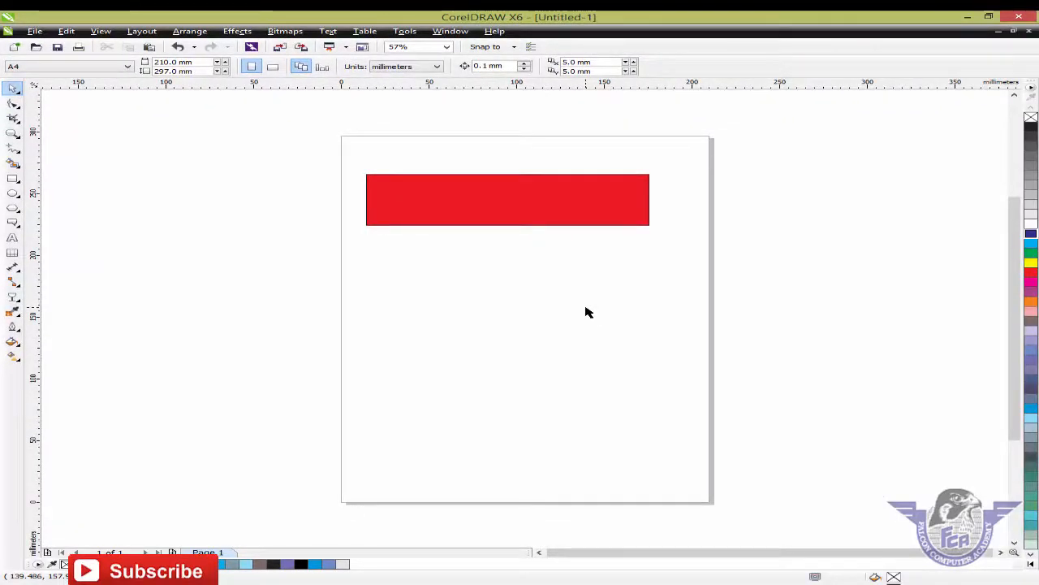
click(567, 209)
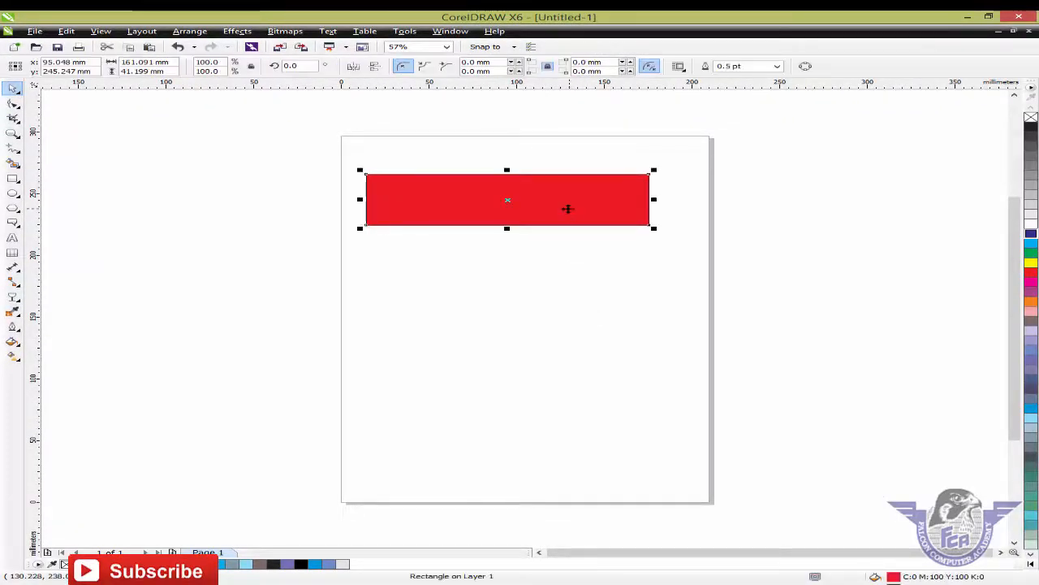
drag(508, 230, 512, 382)
drag(520, 333, 541, 345)
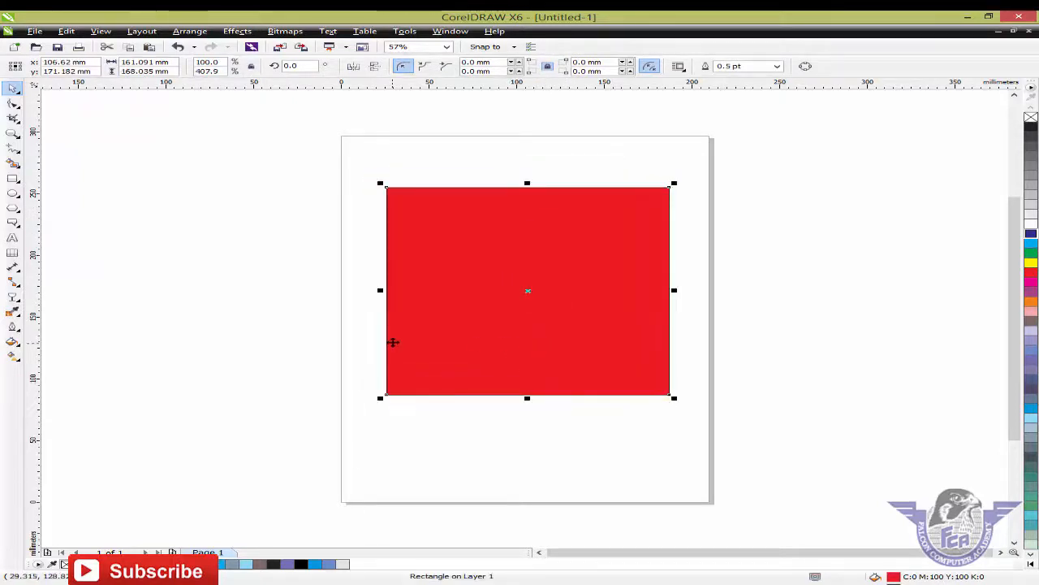
Add black 'FCA' text, enlarge it to about 162 pt, and centre it on the red rectangle.
click(12, 237)
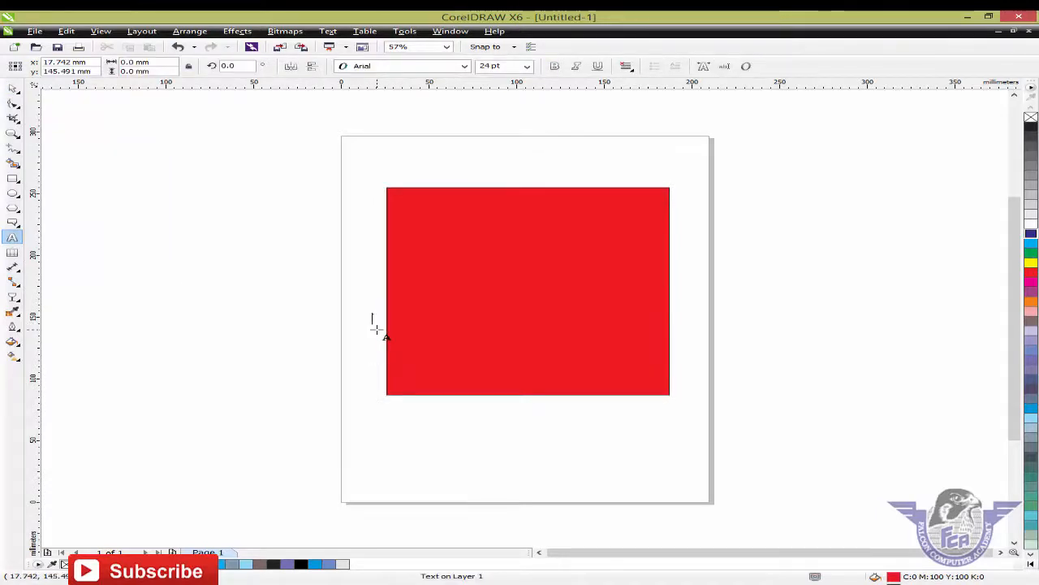
text(FCA)
click(12, 87)
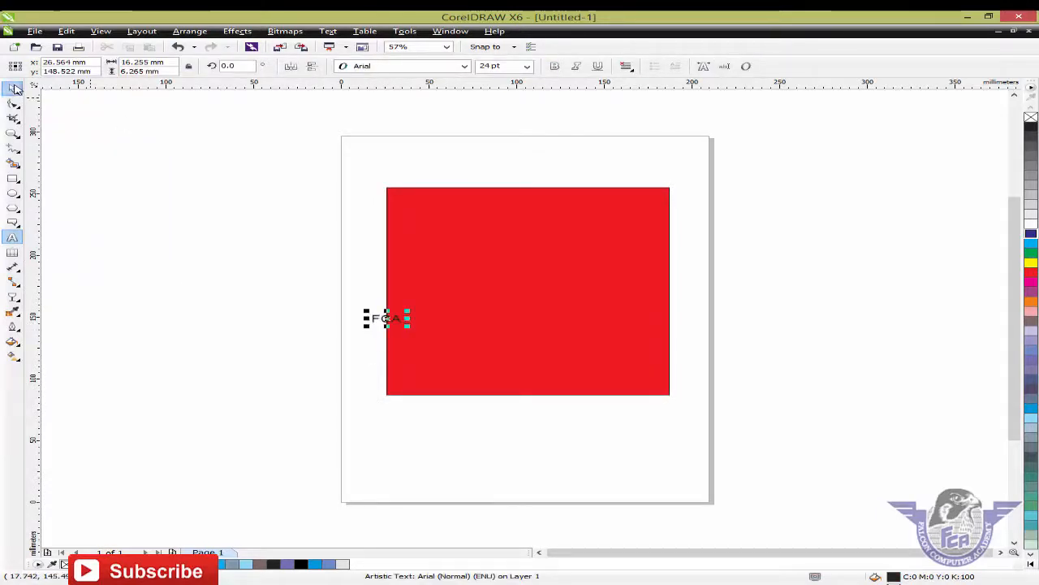
drag(478, 357, 575, 393)
drag(535, 357, 583, 302)
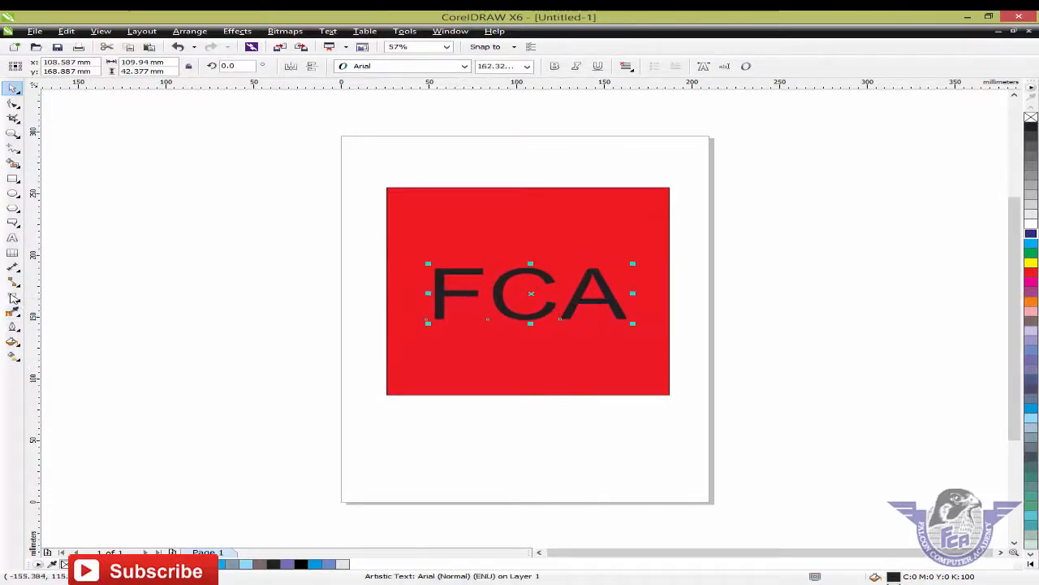
Apply Uniform transparency of about 78 to the FCA text, then deselect to view the fade.
click(14, 299)
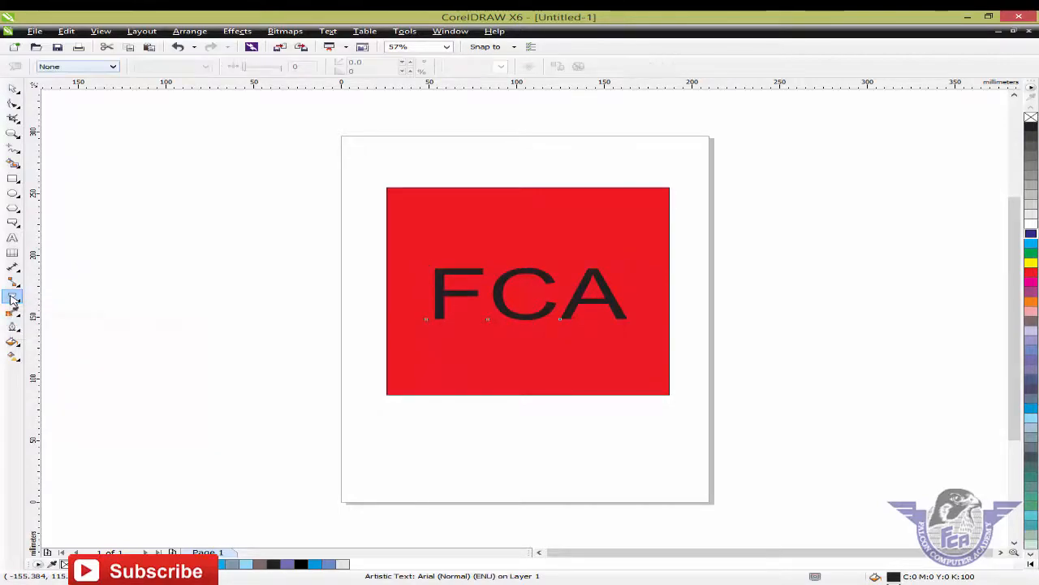
click(81, 66)
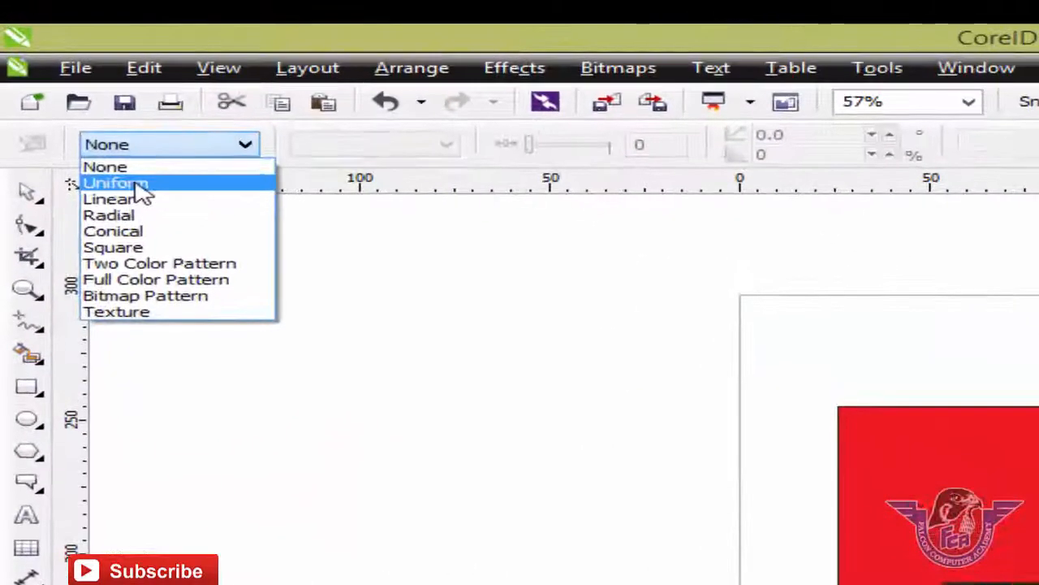
click(104, 146)
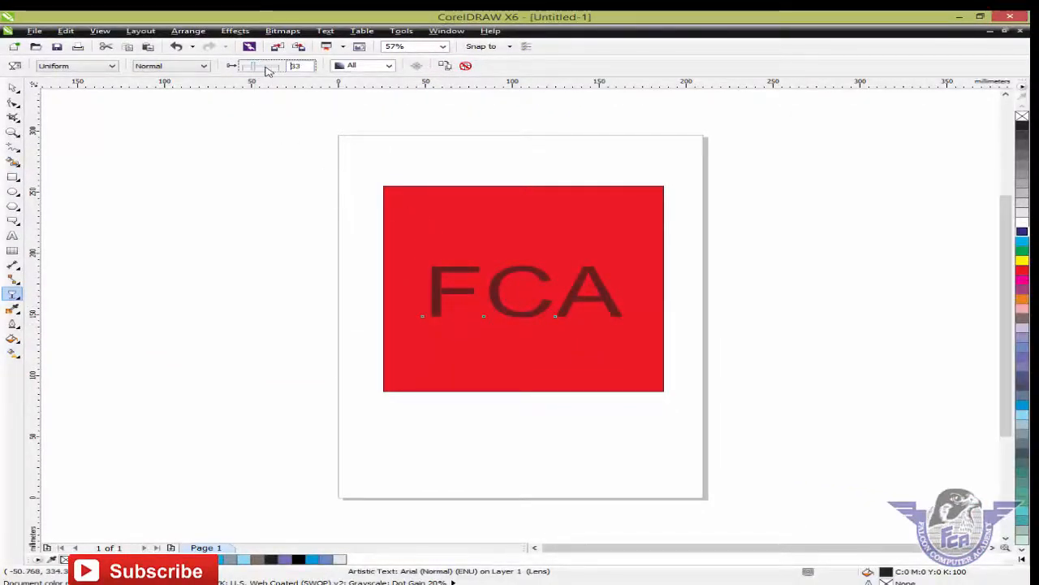
drag(265, 66, 273, 66)
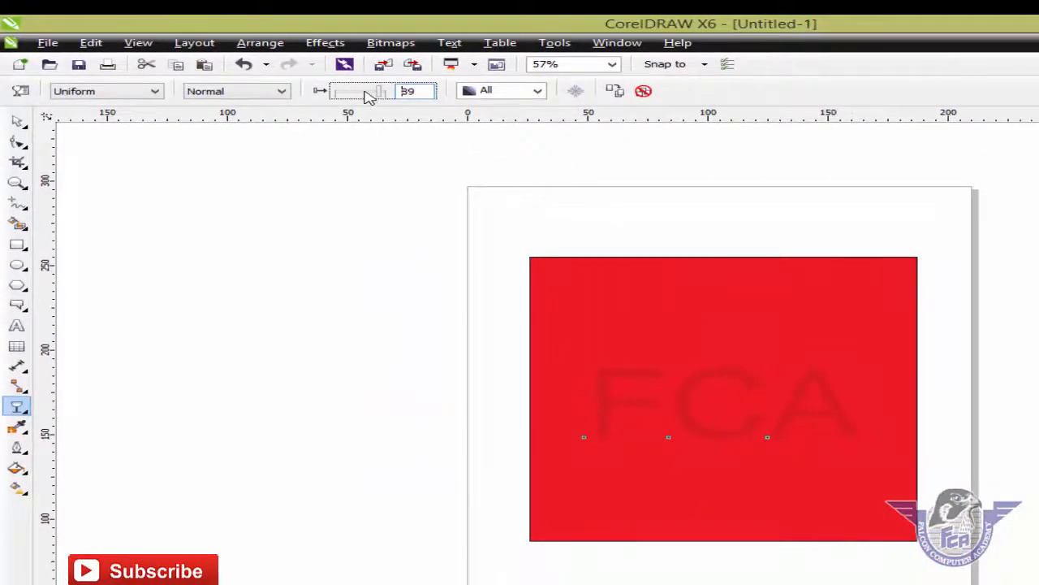
drag(369, 96, 380, 95)
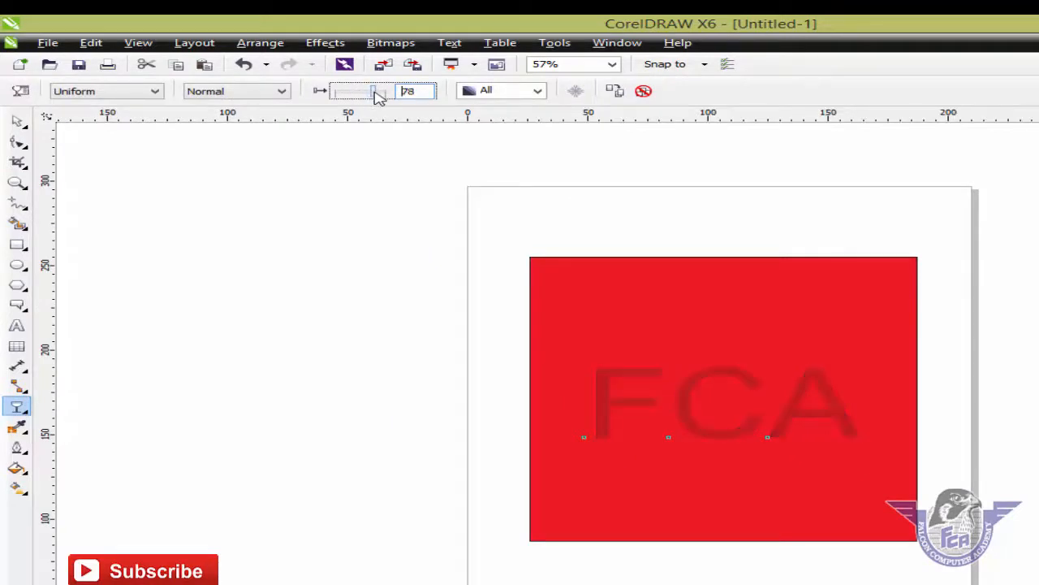
click(16, 121)
click(384, 282)
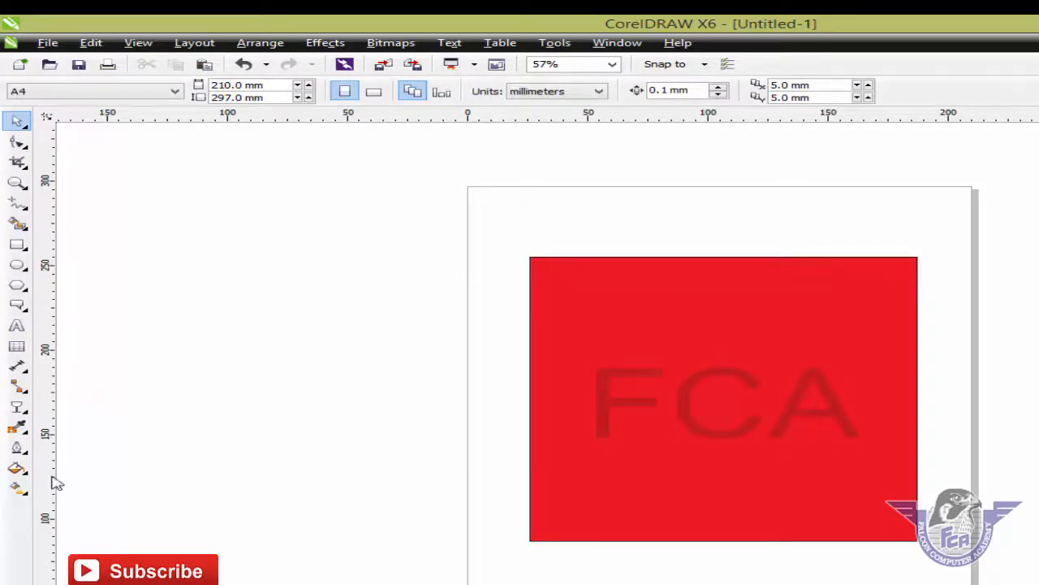
click(19, 410)
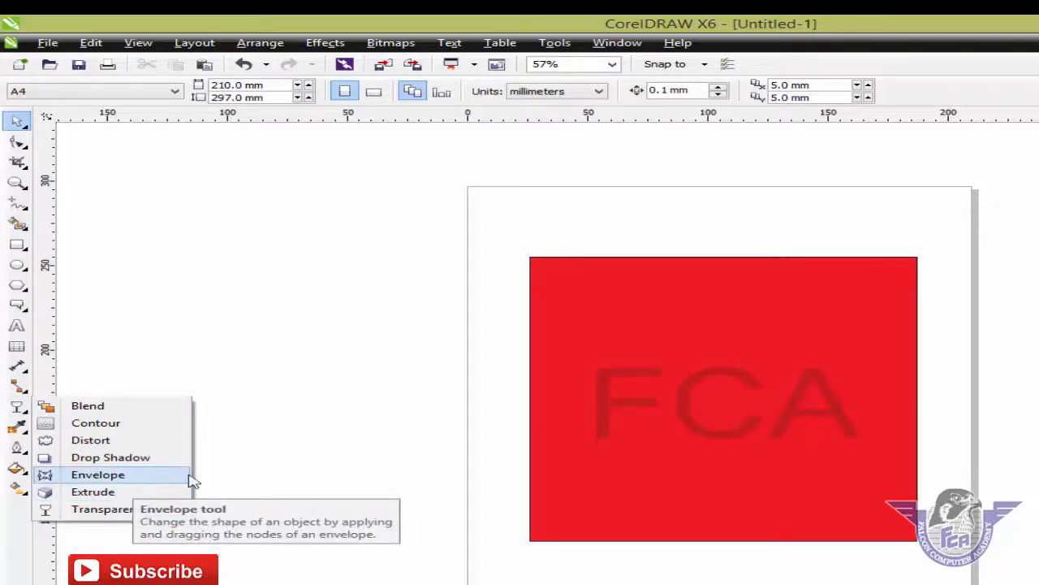
click(502, 450)
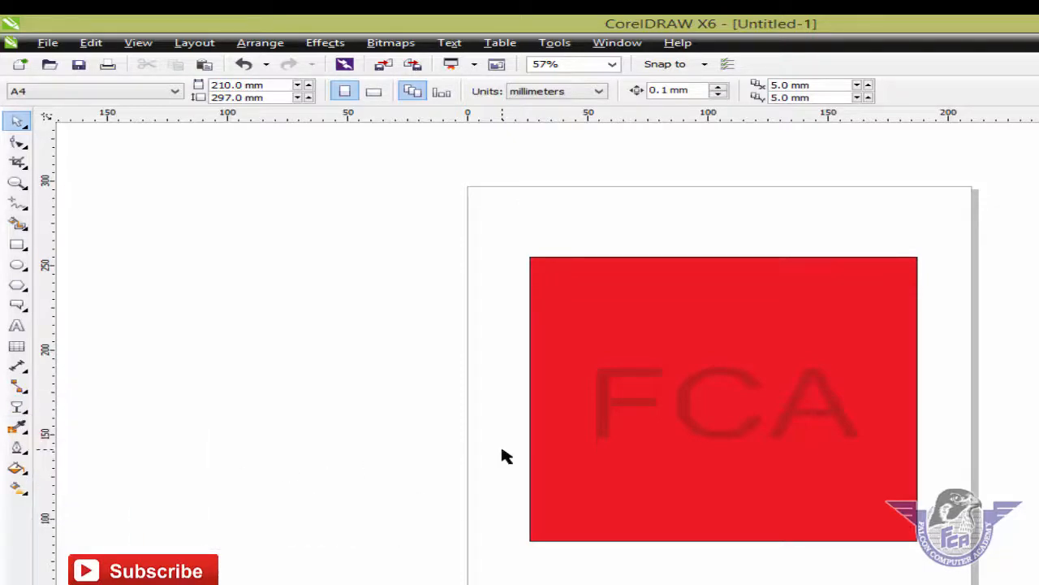